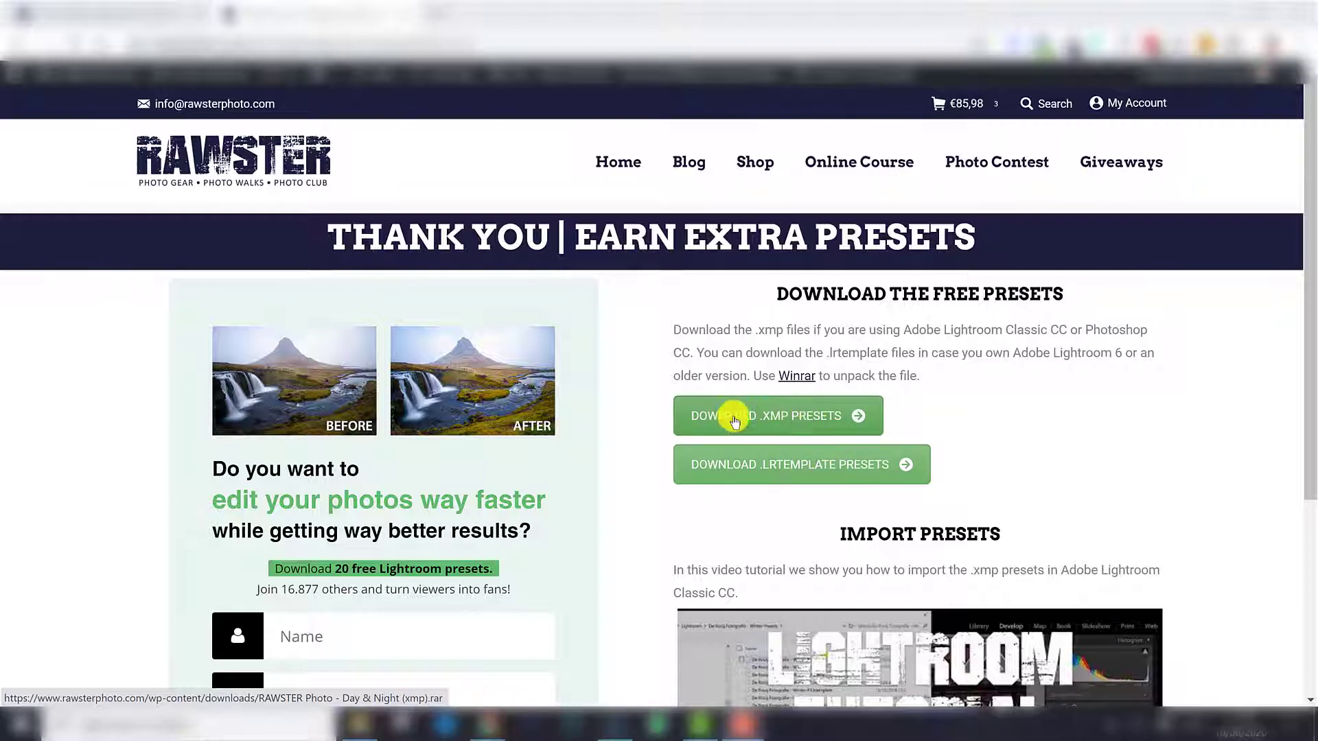
# - Download the RAWSTER Day & Night .xmp presets .rar from the thank-you page
pyautogui.click(775, 403)
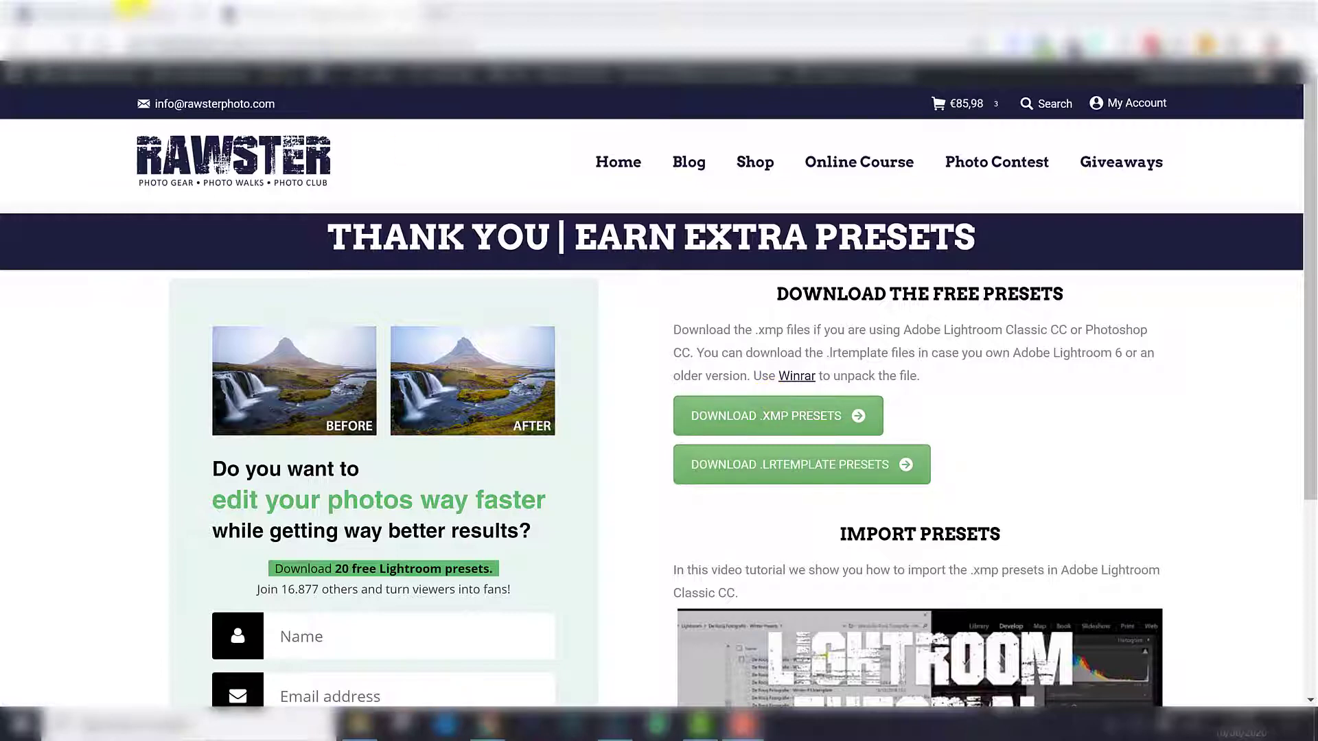
pyautogui.click(131, 9)
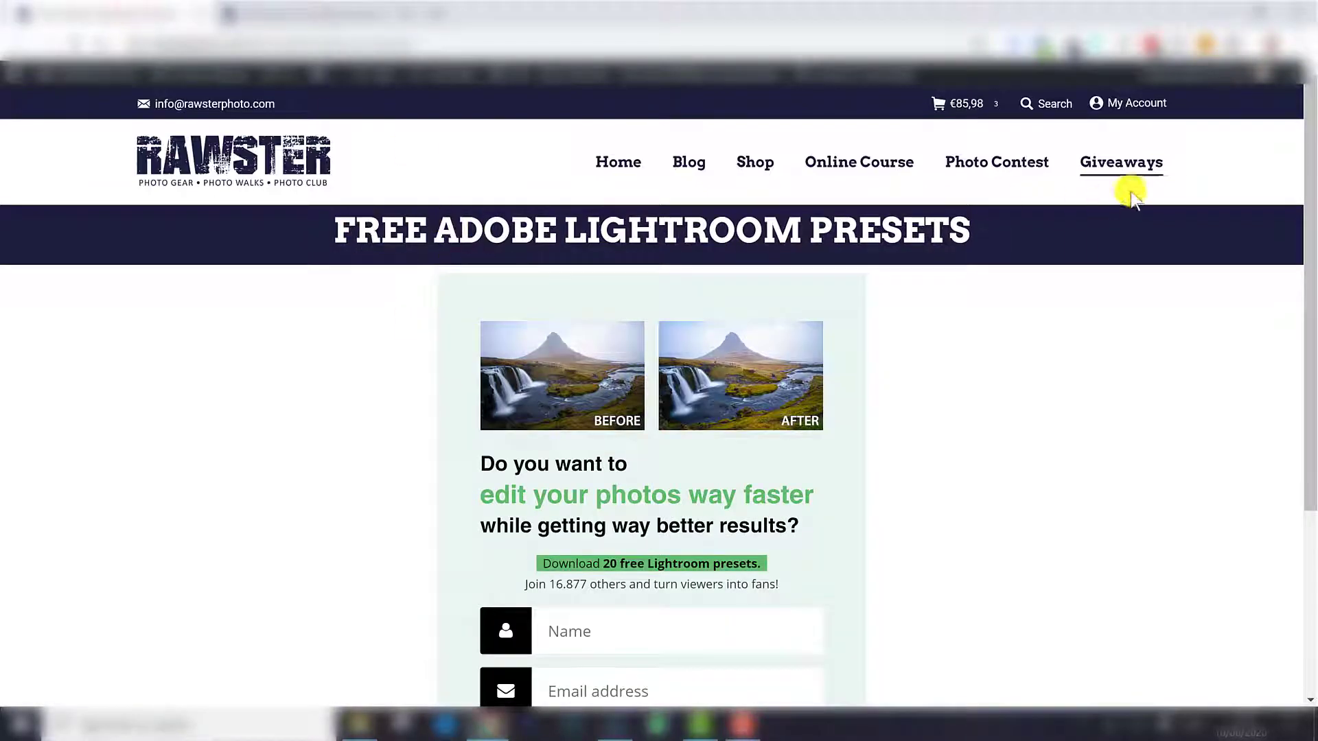
pyautogui.moveTo(1119, 169)
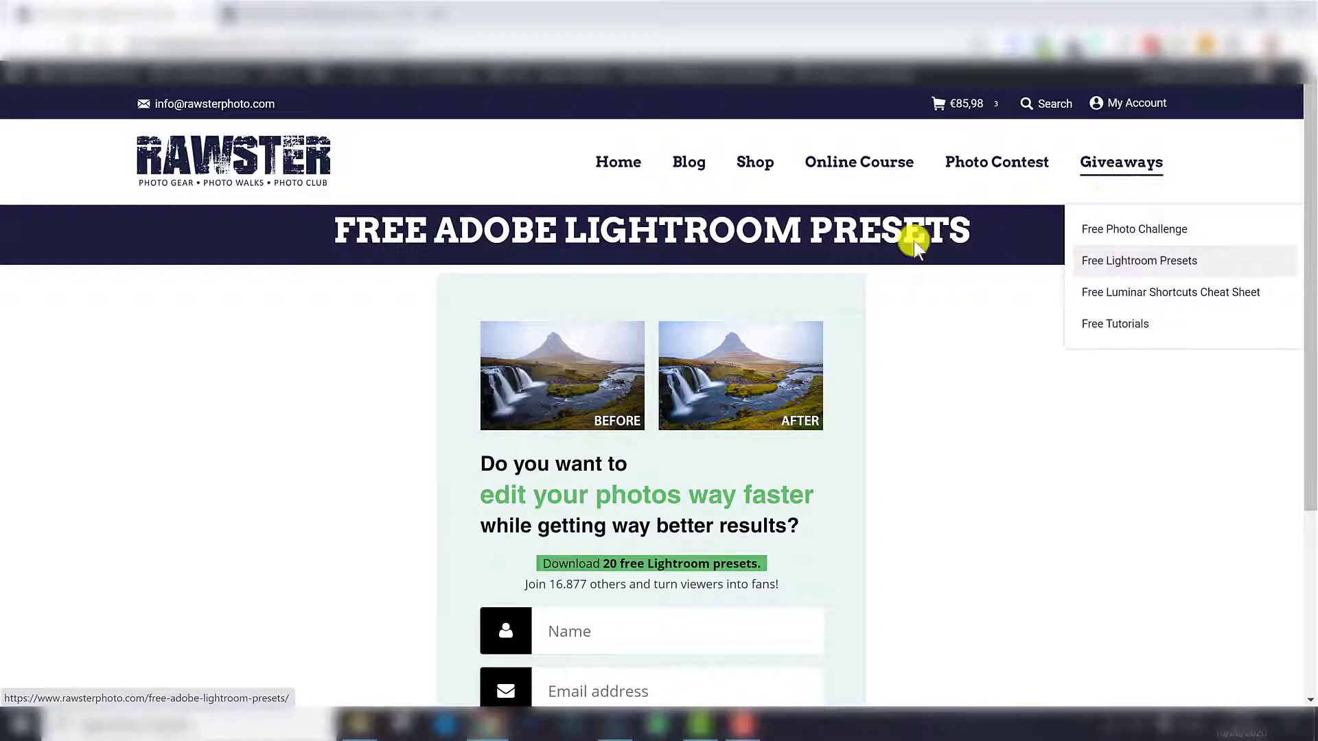
pyautogui.click(317, 18)
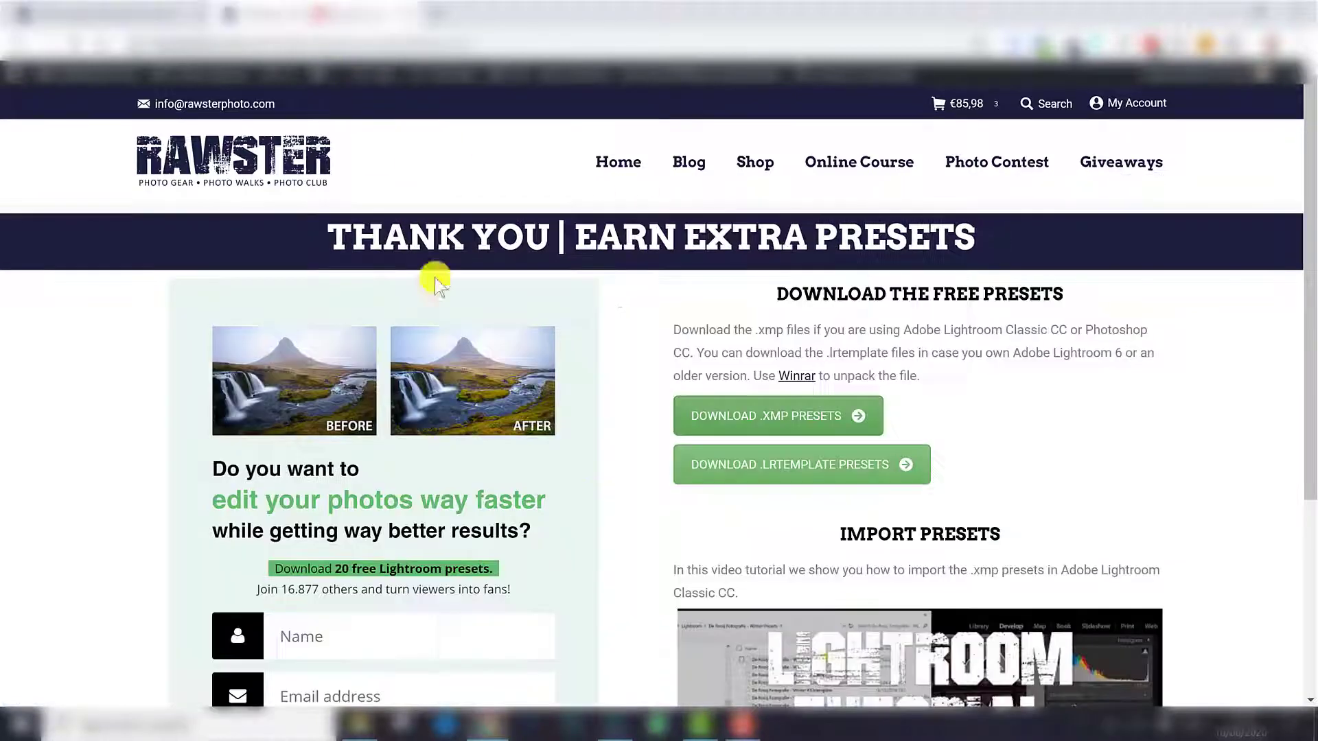
pyautogui.click(750, 420)
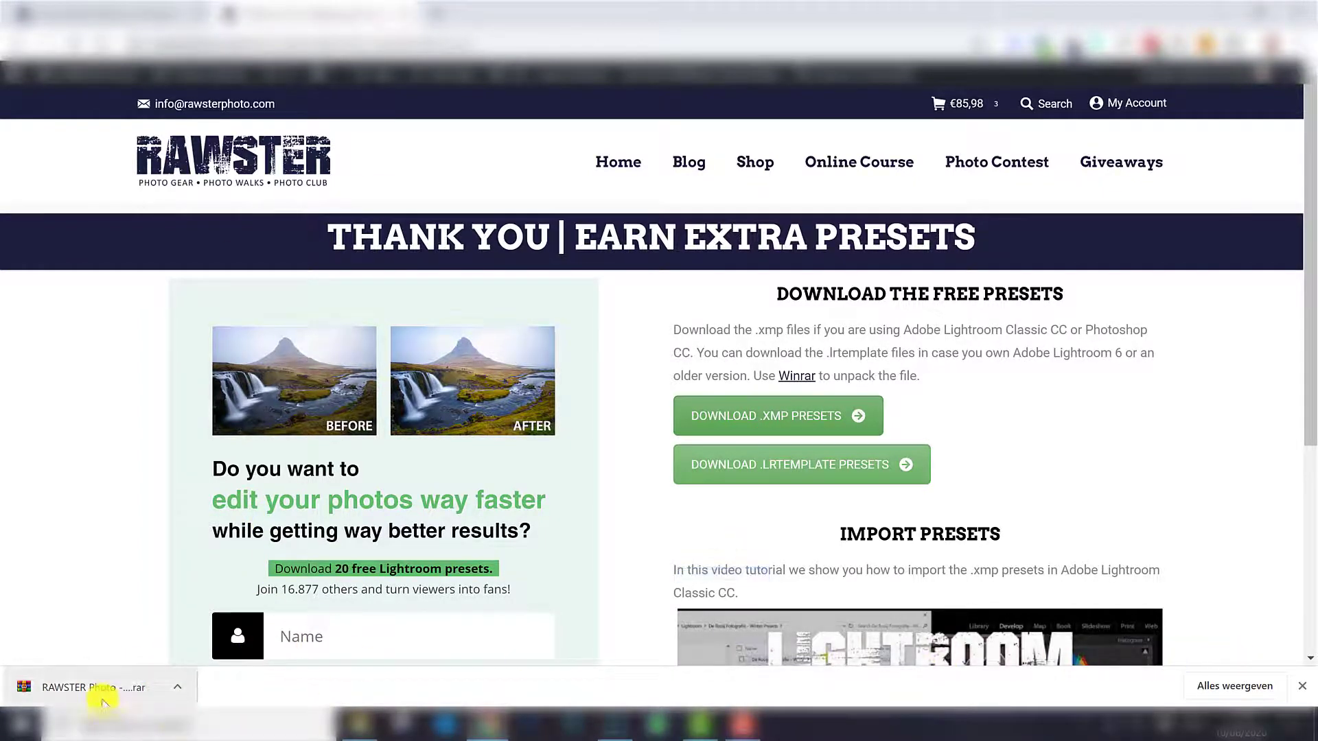
# - Open the downloaded .rar in WinRAR, dismiss the licence reminder and select all 21 presets
pyautogui.click(80, 681)
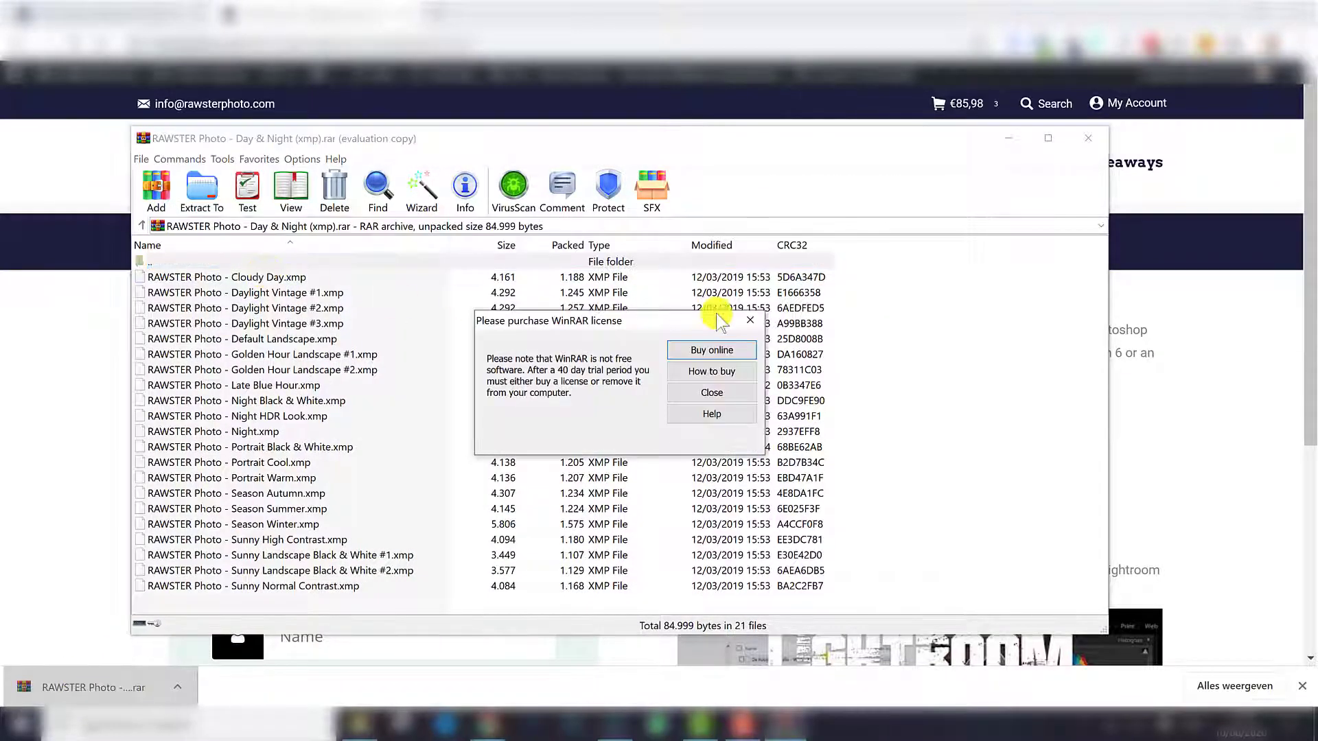
pyautogui.click(754, 320)
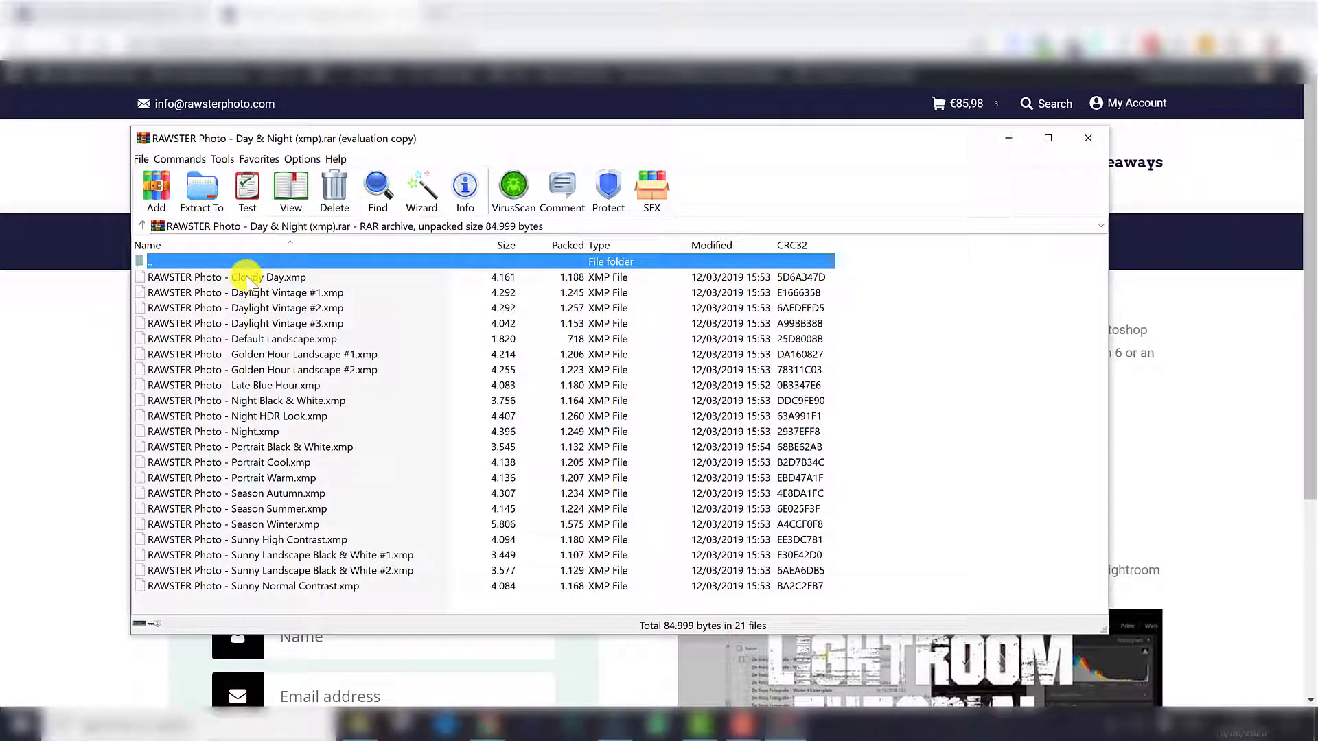
pyautogui.click(245, 276)
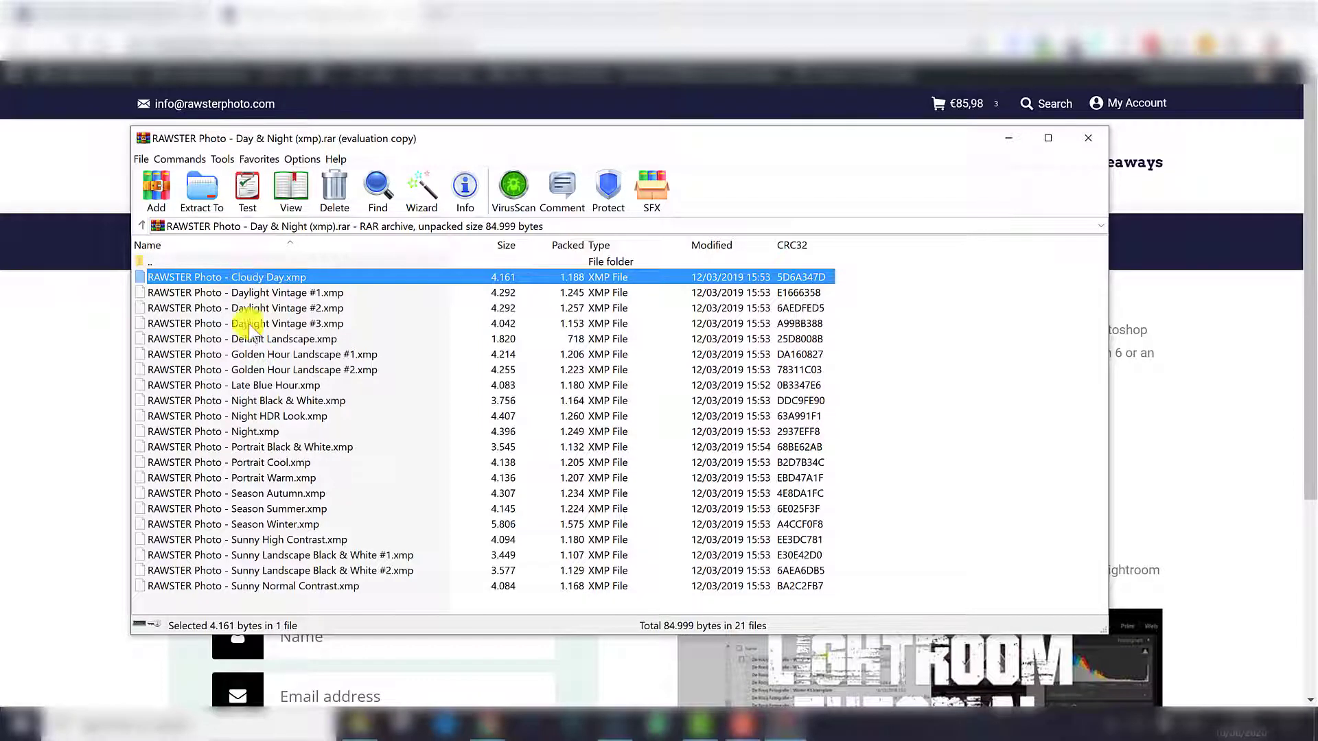
pyautogui.keyDown('shift'); pyautogui.click(279, 584); pyautogui.keyUp('shift')
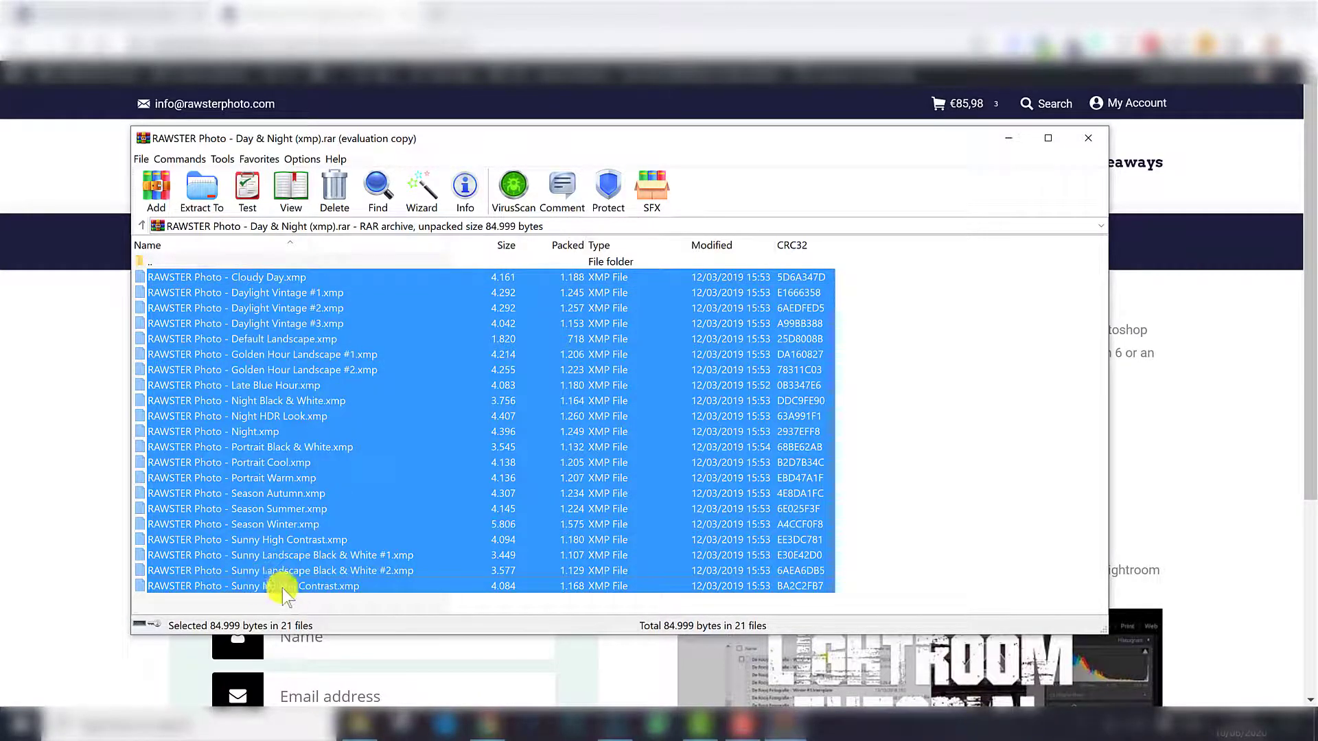
# - Extract the 21 .xmp presets to Downloads, close WinRAR and open File Explorer
pyautogui.click(205, 192)
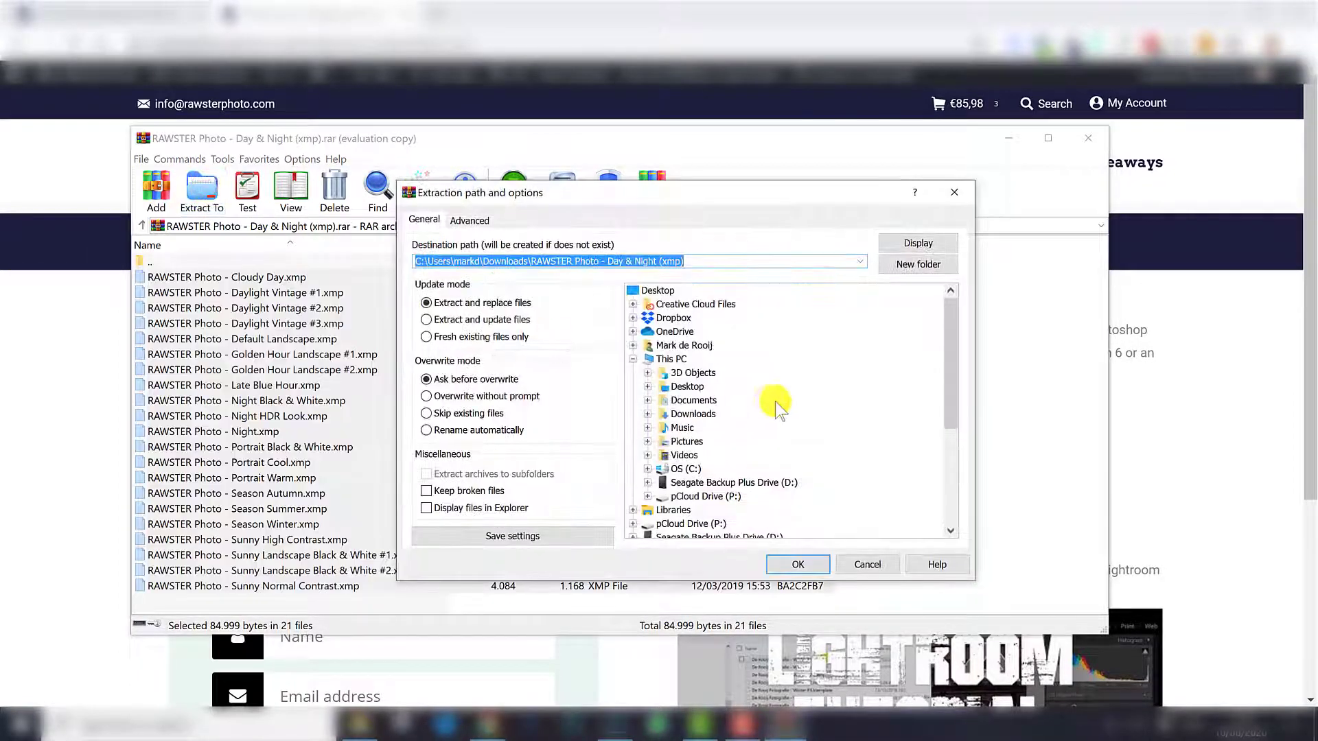
pyautogui.click(689, 414)
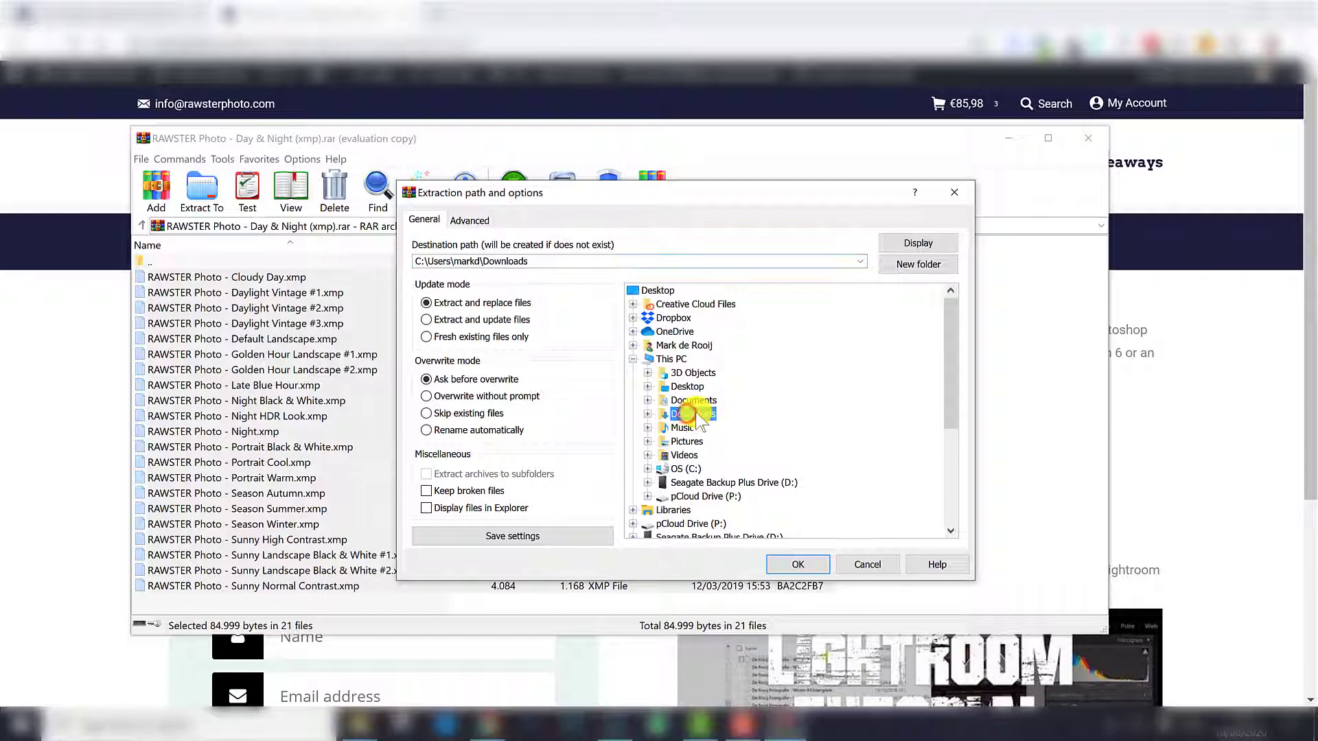
pyautogui.click(798, 565)
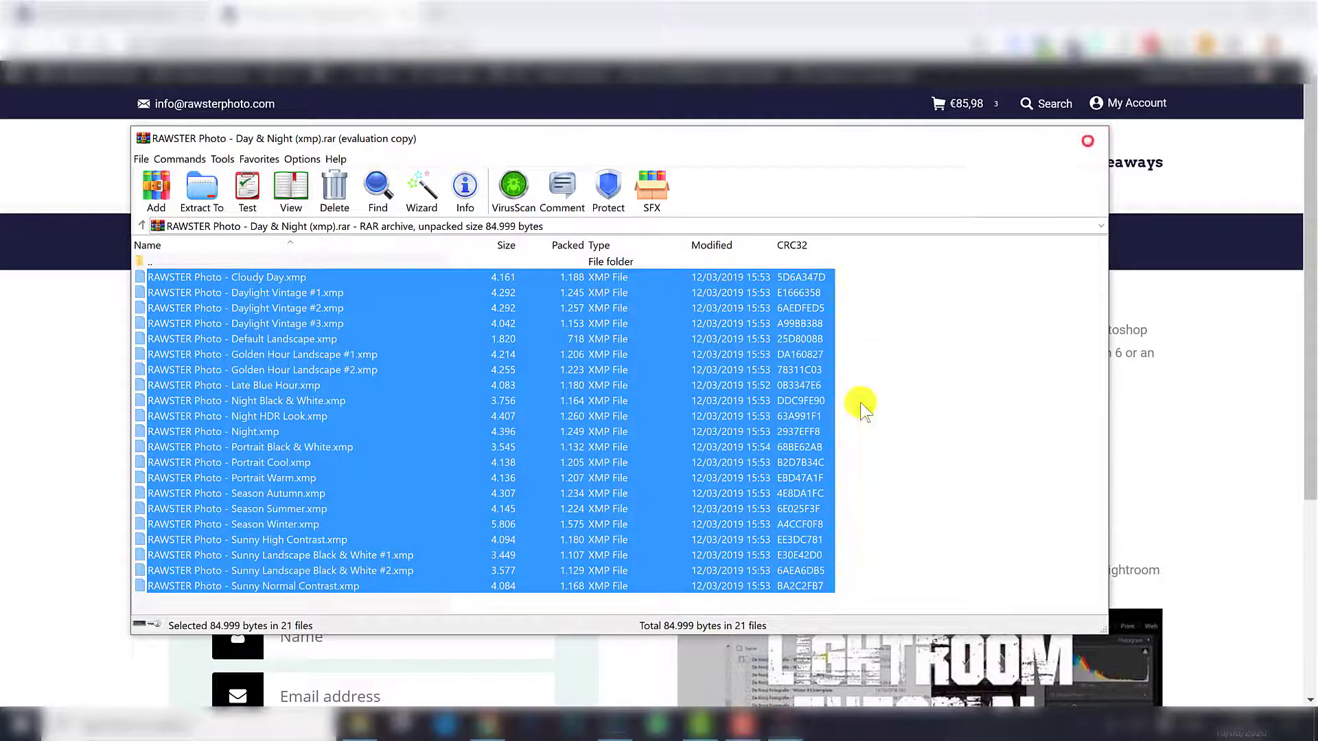
pyautogui.click(1088, 137)
pyautogui.click(357, 724)
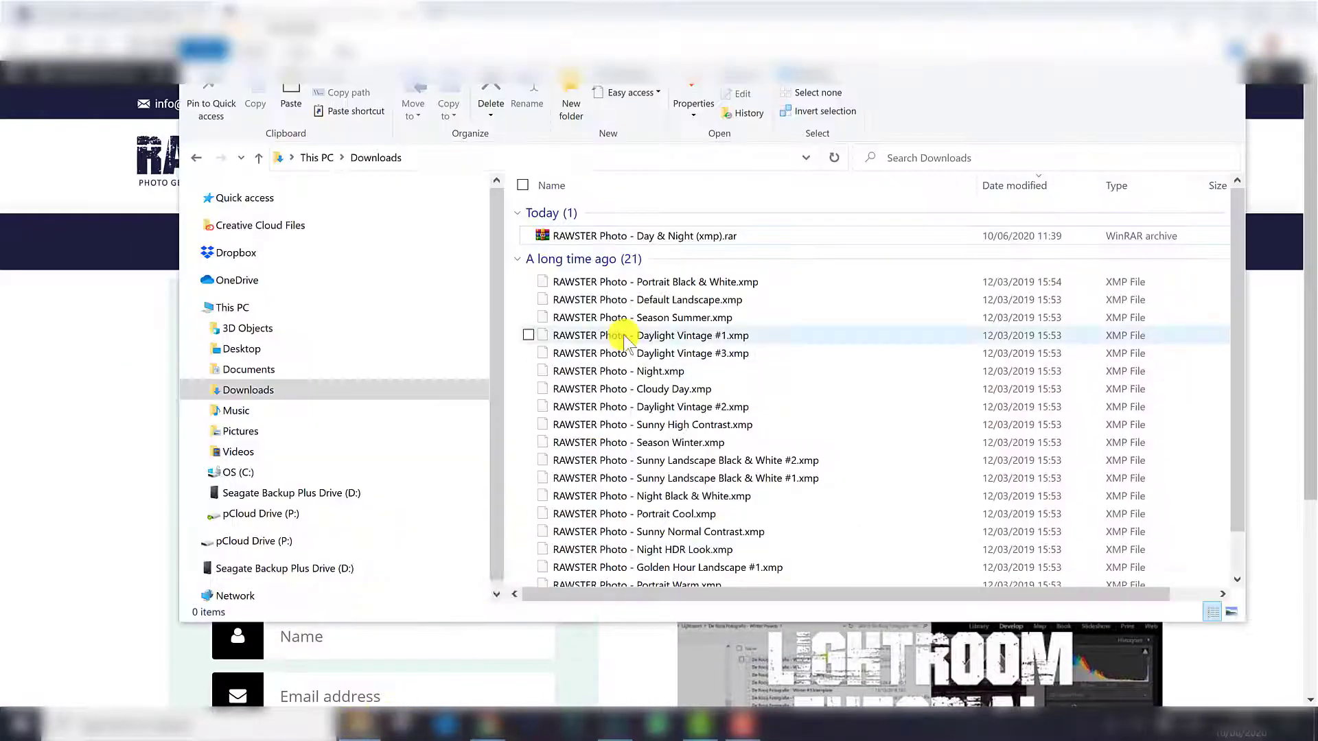
pyautogui.click(659, 236)
pyautogui.click(686, 281)
pyautogui.scroll(-3, 683, 289)
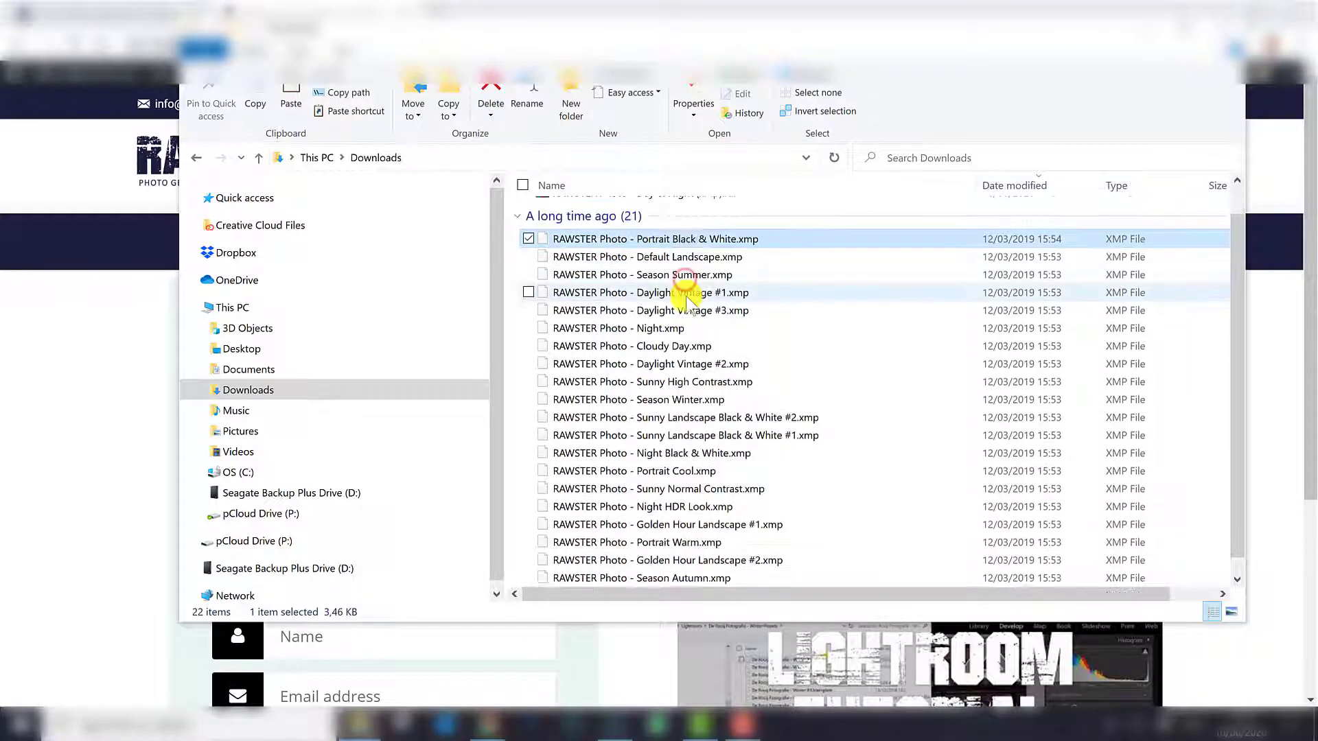
pyautogui.scroll(3, 720, 559)
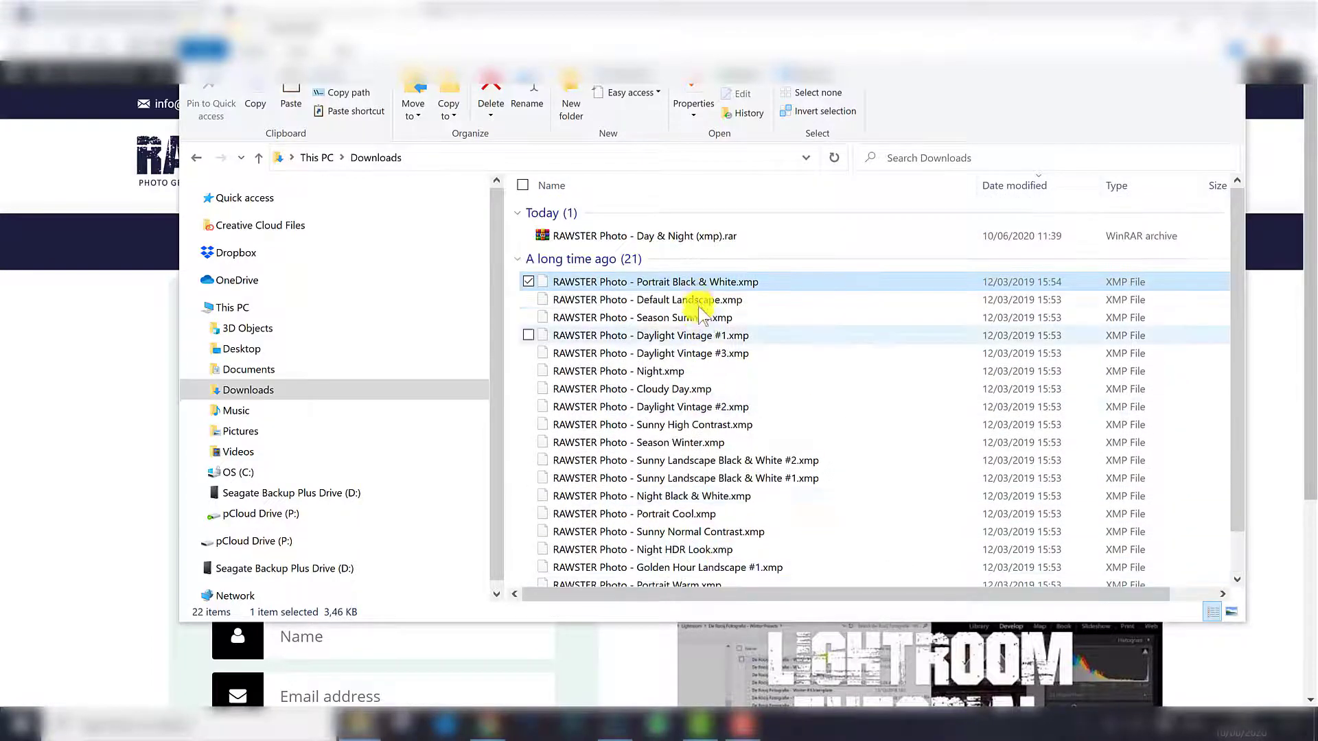
pyautogui.scroll(-3, 714, 385)
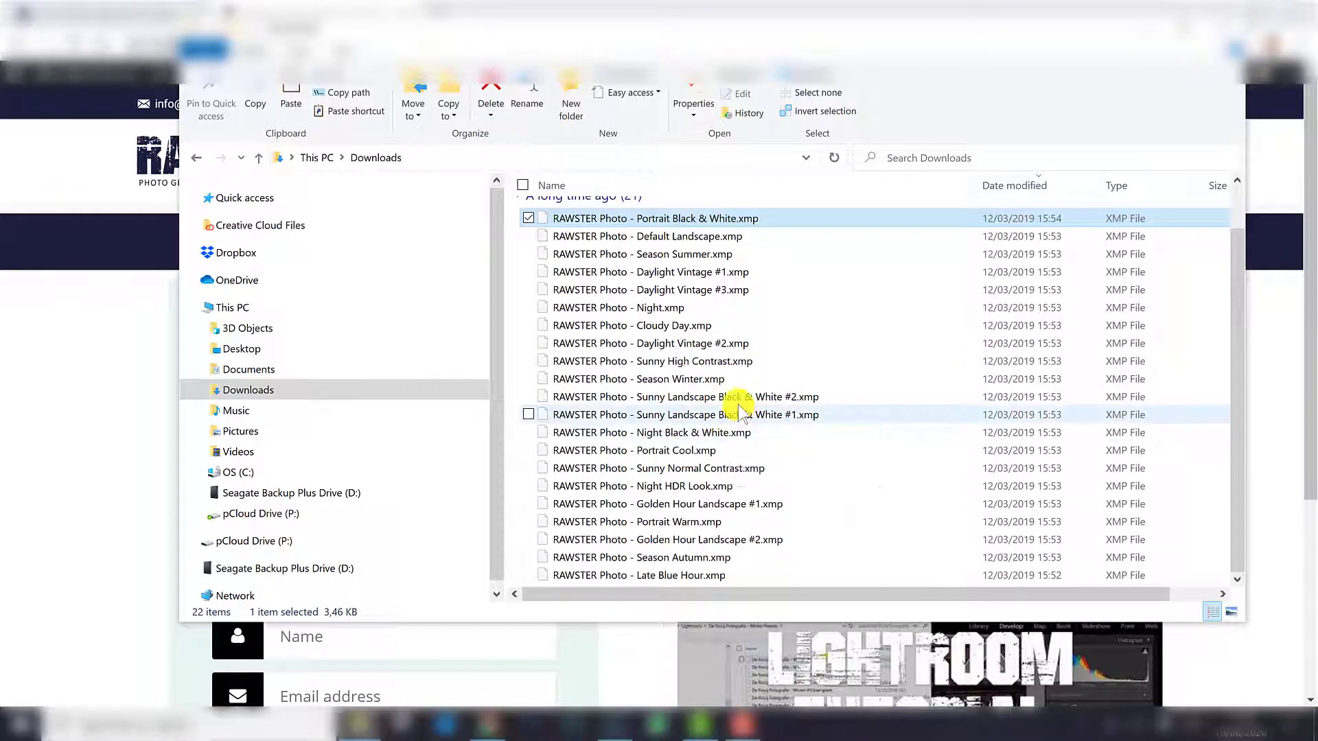
# - Show the windmill photo in Lightroom's Develop module and browse the expanded Presets panel
pyautogui.click(573, 724)
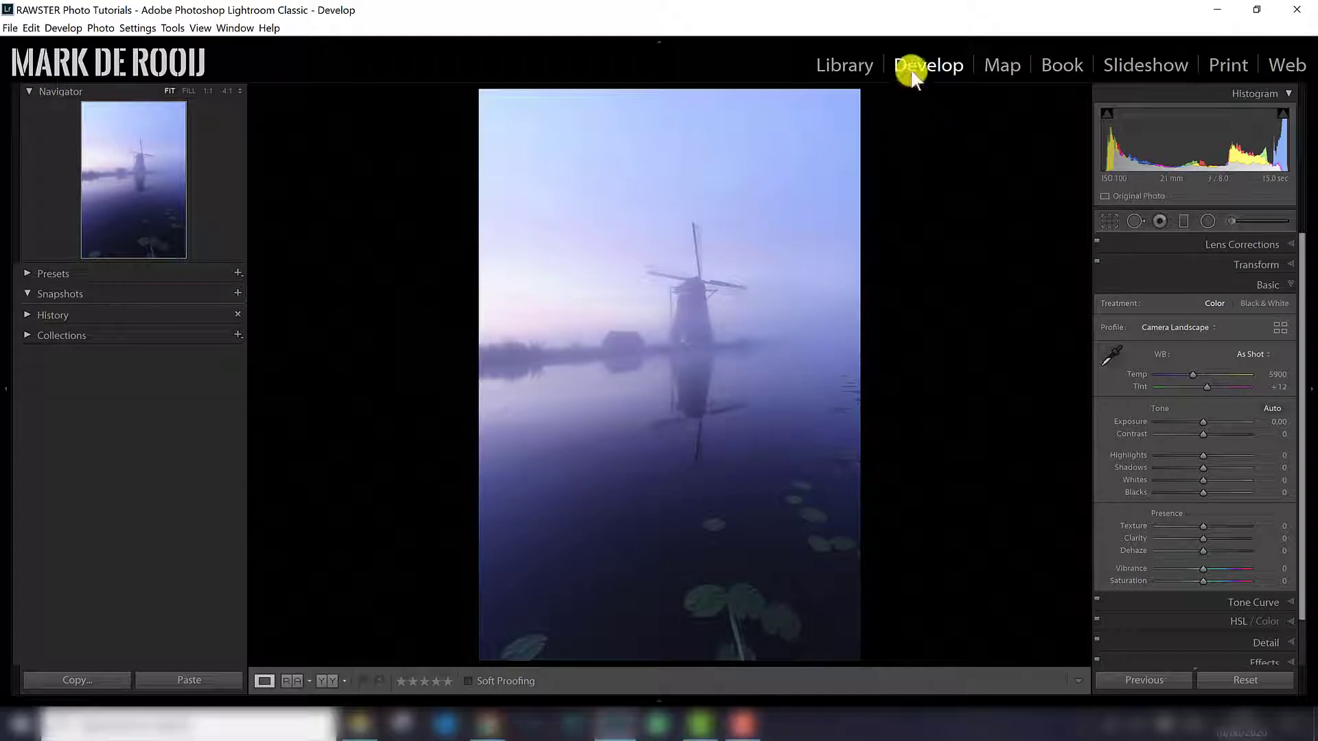
pyautogui.click(27, 275)
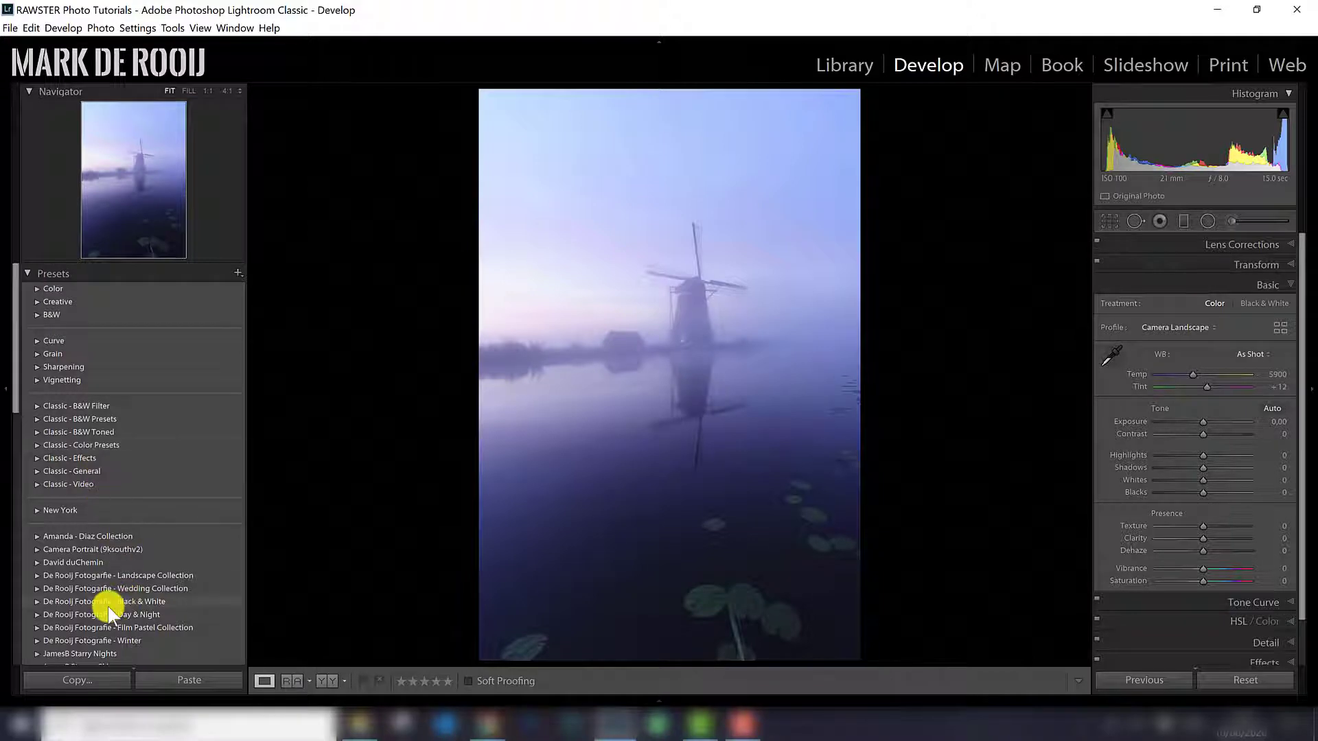
pyautogui.scroll(-10, 109, 607)
pyautogui.scroll(10, 109, 607)
pyautogui.scroll(-10, 118, 475)
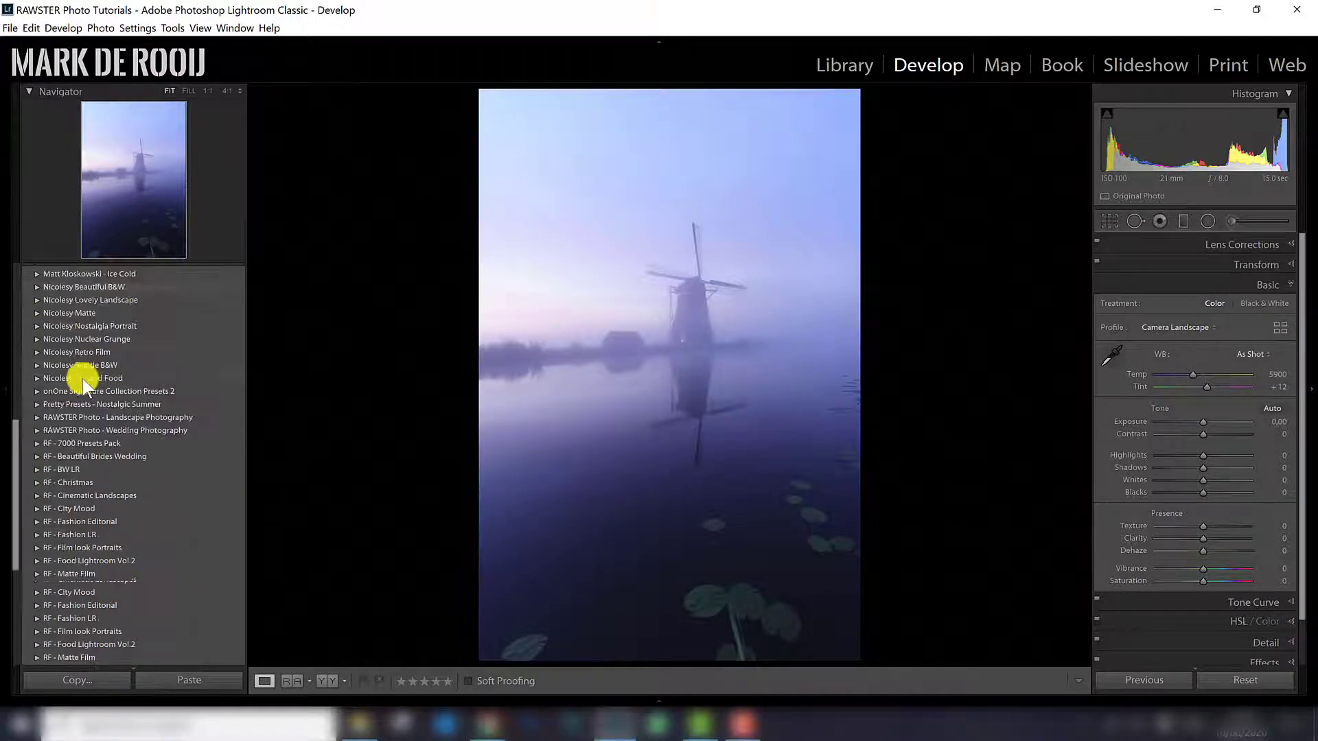
pyautogui.scroll(-3, 131, 508)
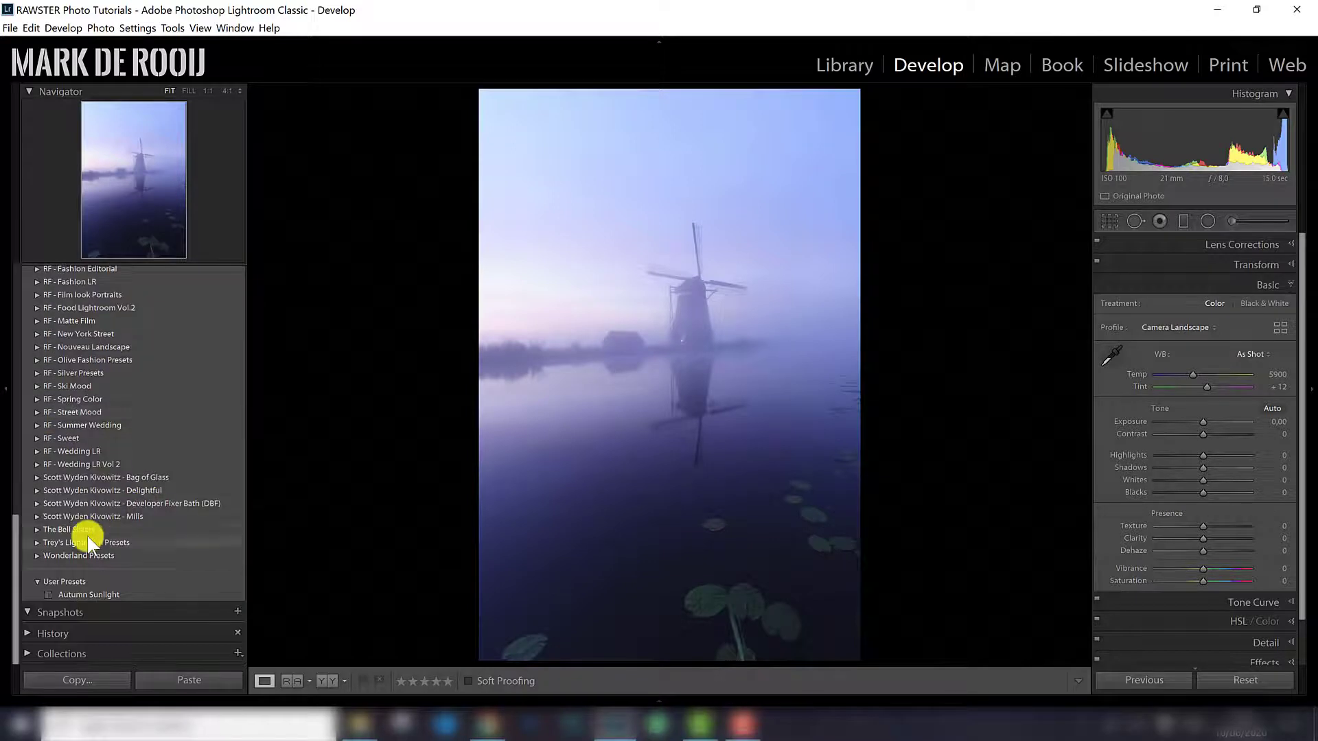
pyautogui.scroll(12, 88, 537)
pyautogui.scroll(10, 167, 515)
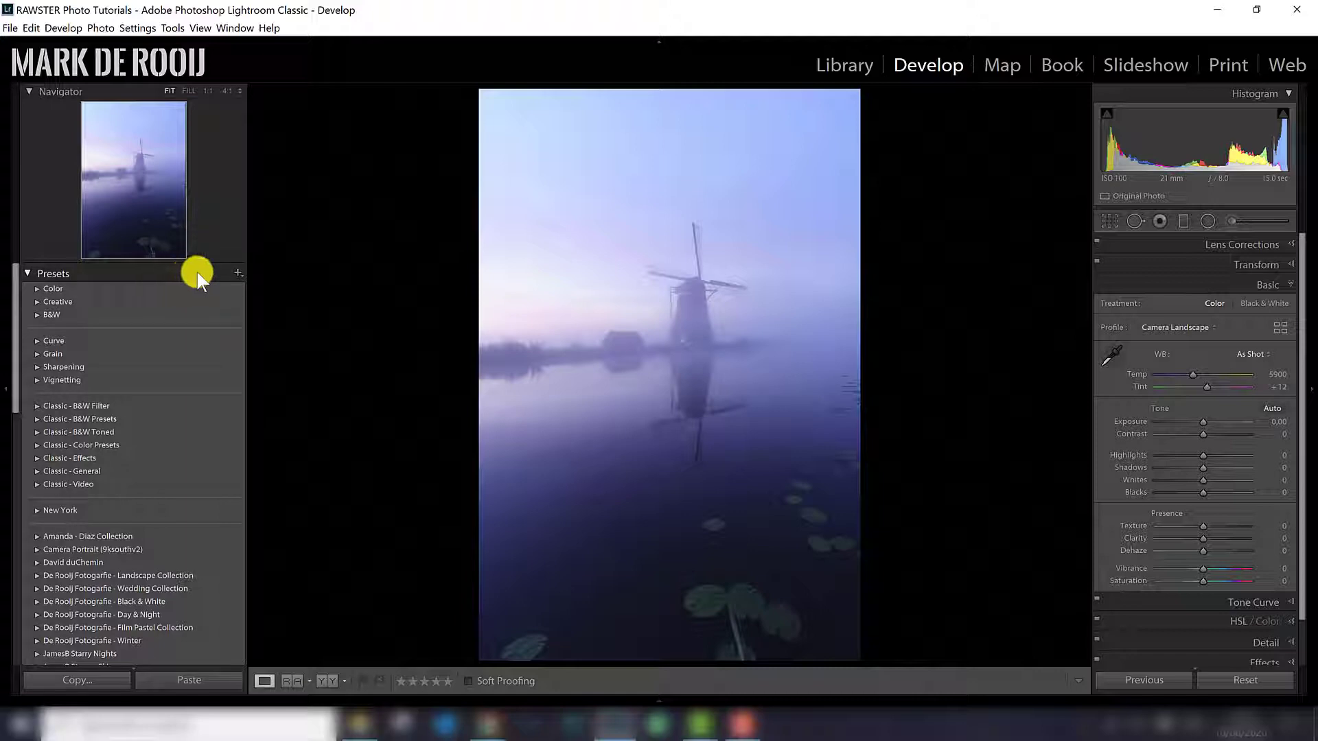
# - Import every RAWSTER .xmp preset file from Downloads through the Presets panel's Import Presets
pyautogui.click(237, 274)
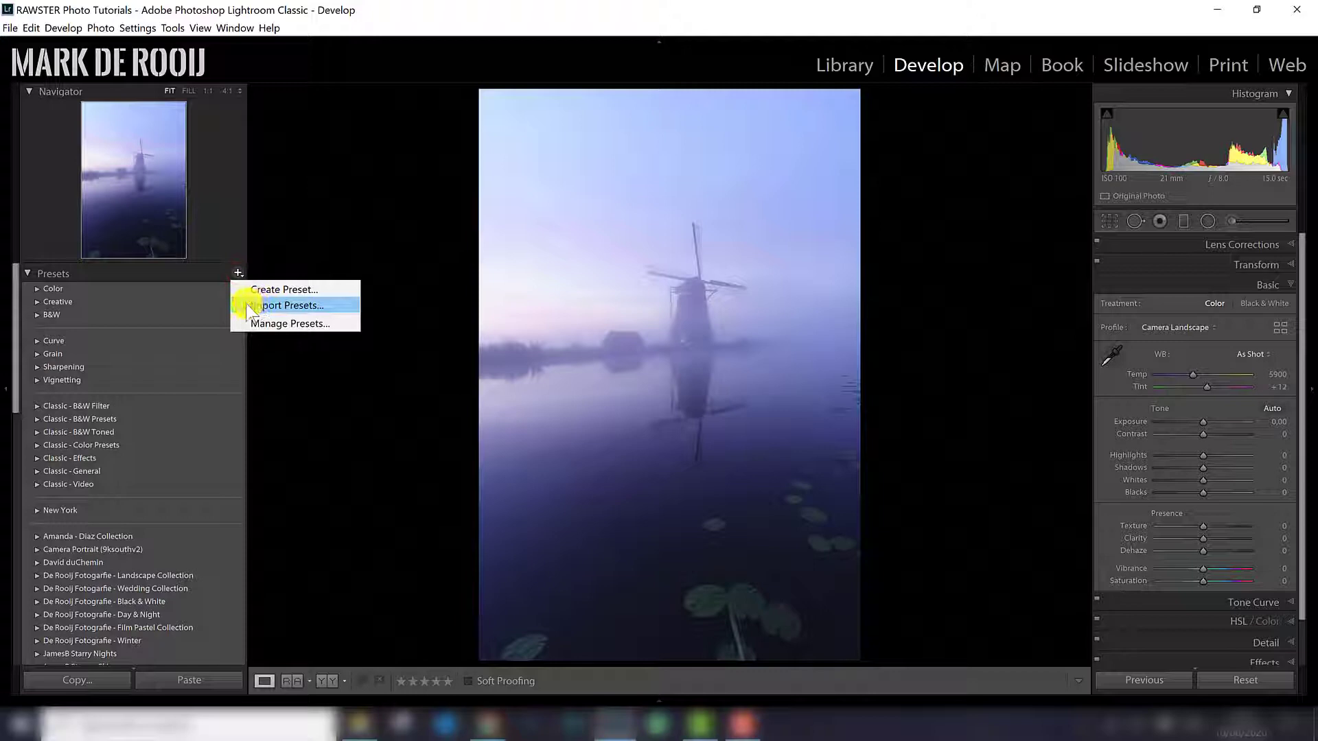
pyautogui.click(248, 310)
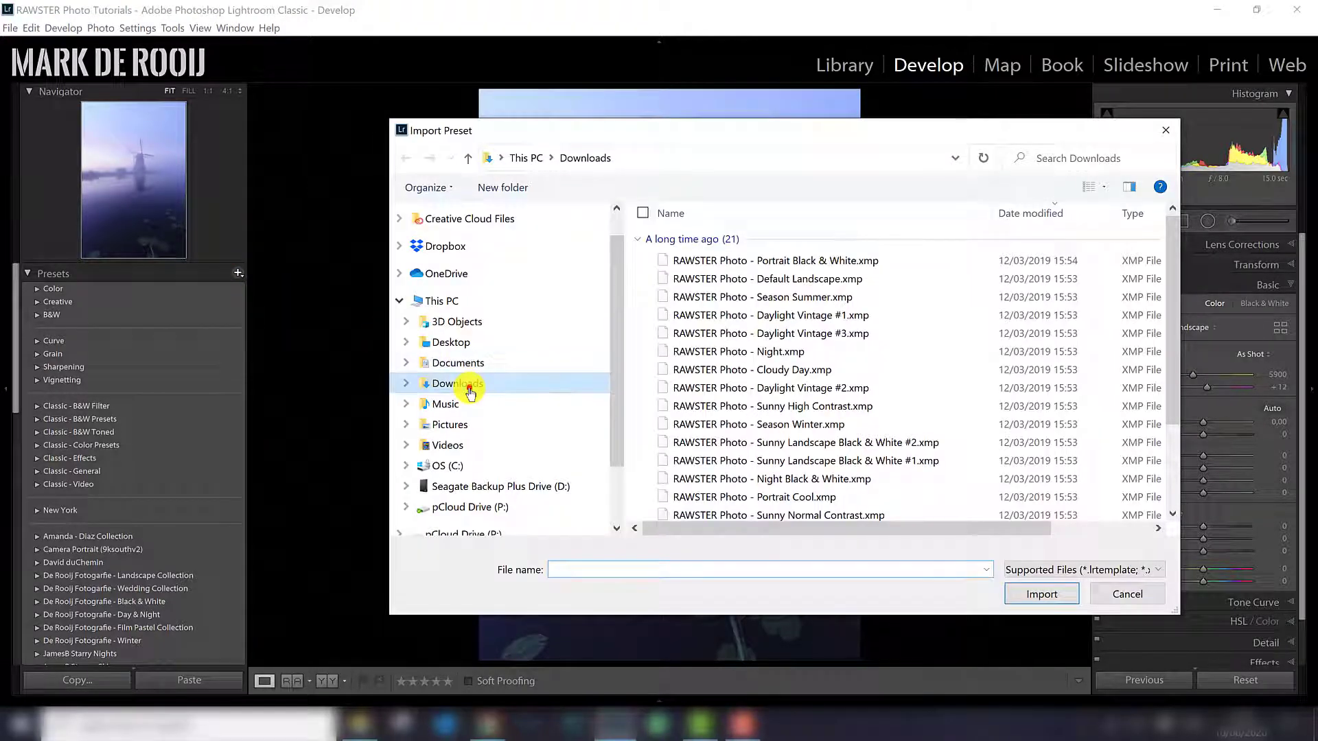
pyautogui.click(471, 392)
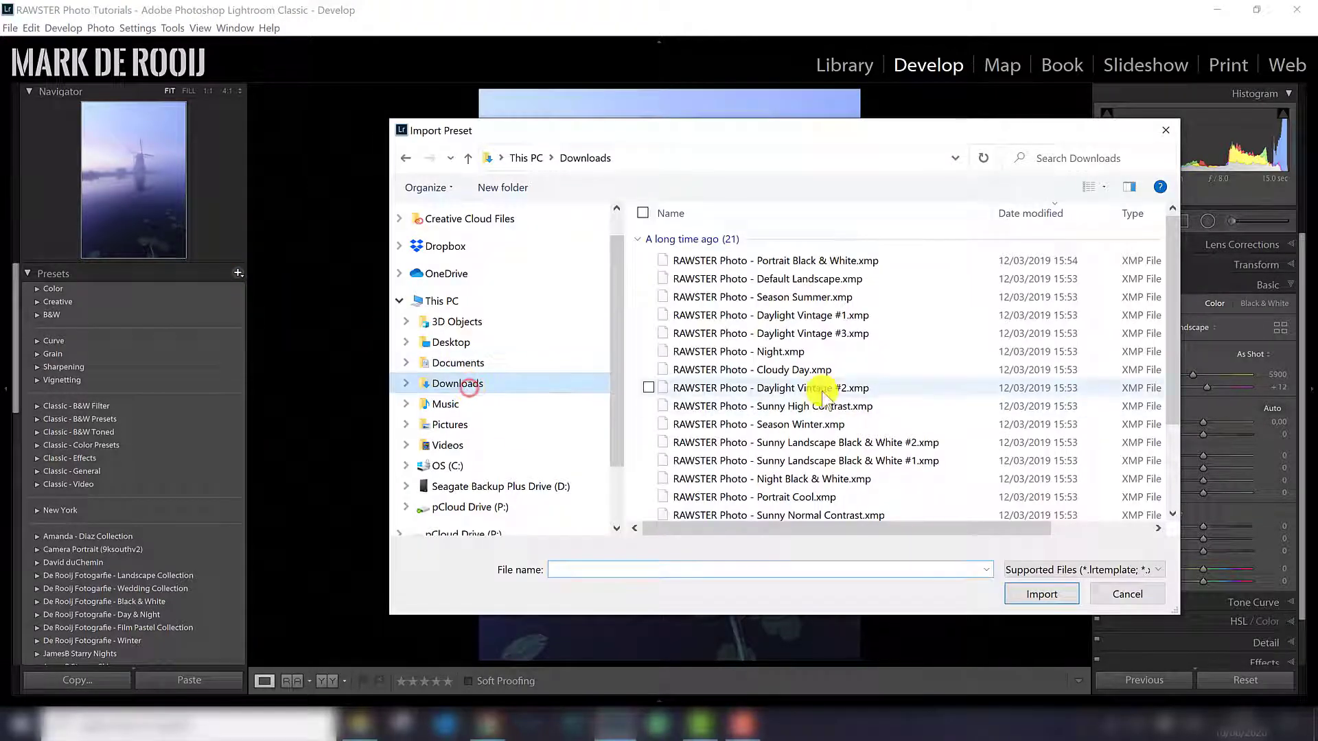
pyautogui.click(786, 264)
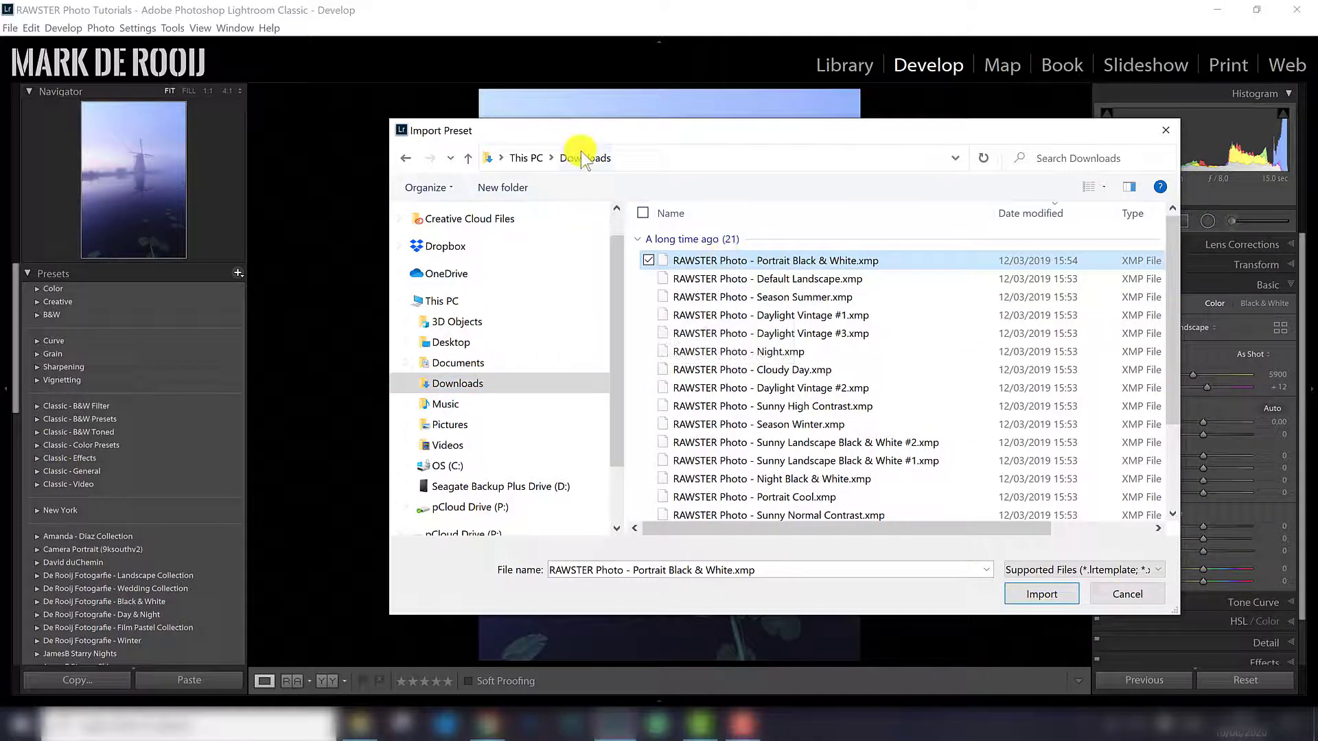
pyautogui.scroll(-2, 789, 326)
pyautogui.scroll(2, 713, 343)
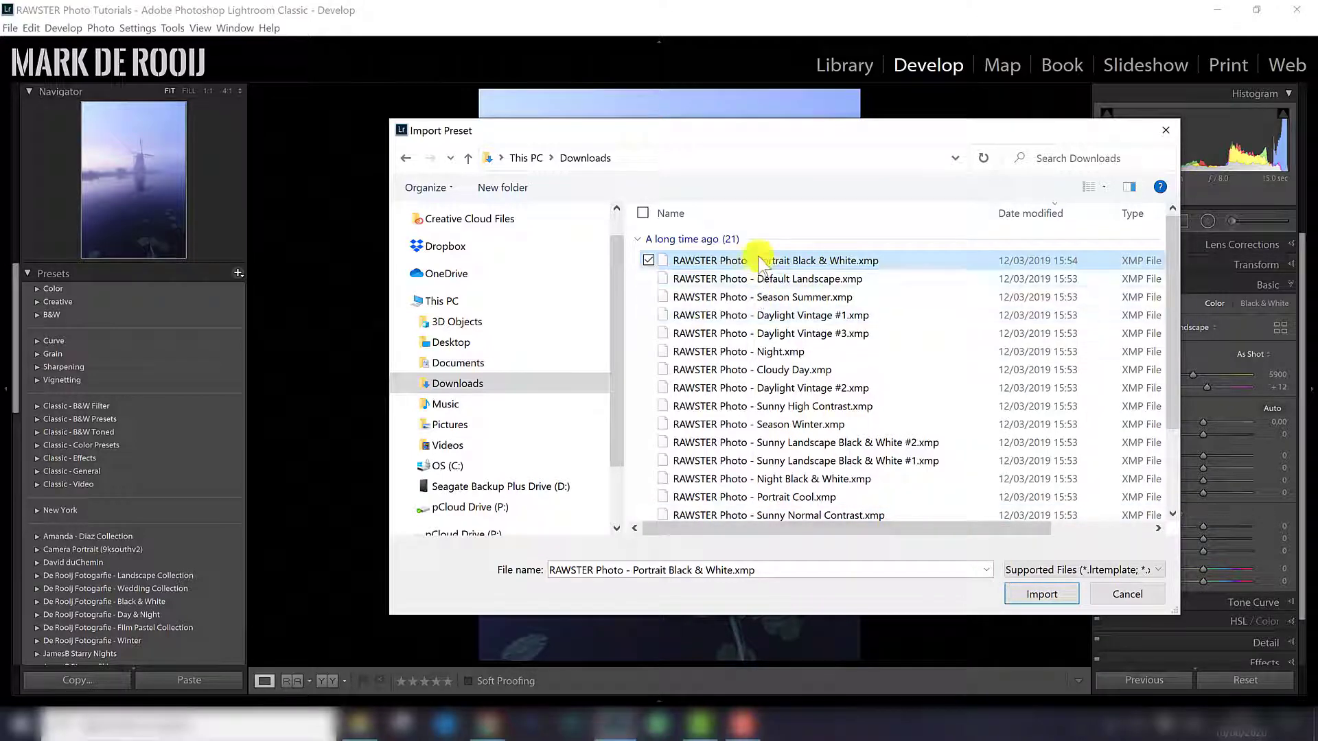
pyautogui.scroll(-3, 772, 275)
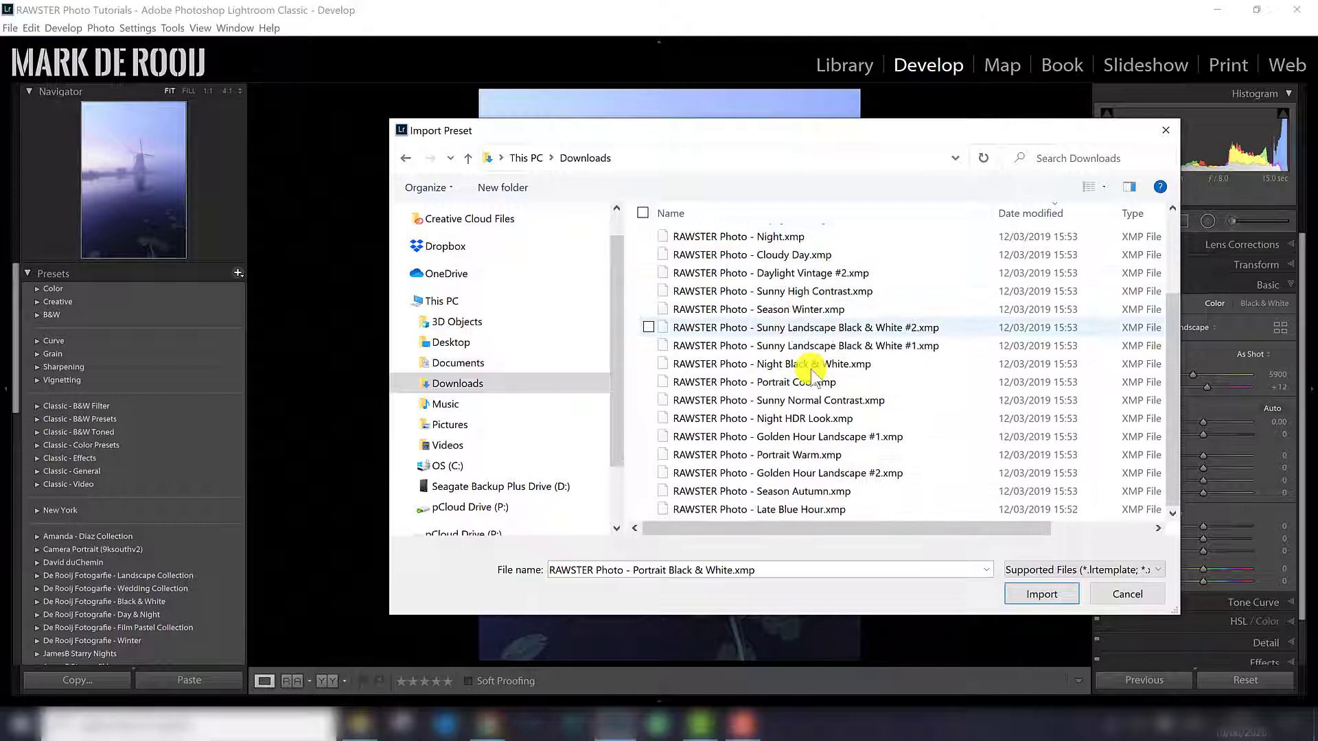
pyautogui.keyDown('shift'); pyautogui.click(766, 512); pyautogui.keyUp('shift')
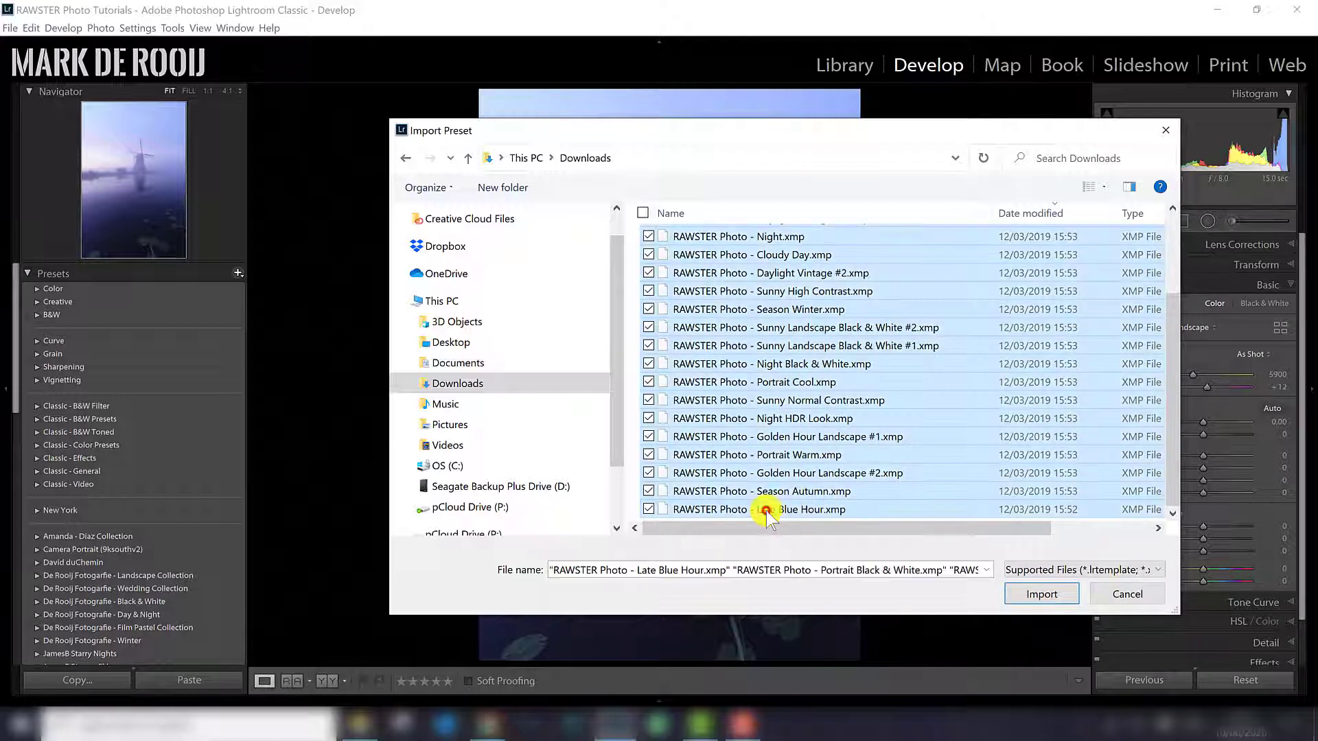
pyautogui.click(1038, 594)
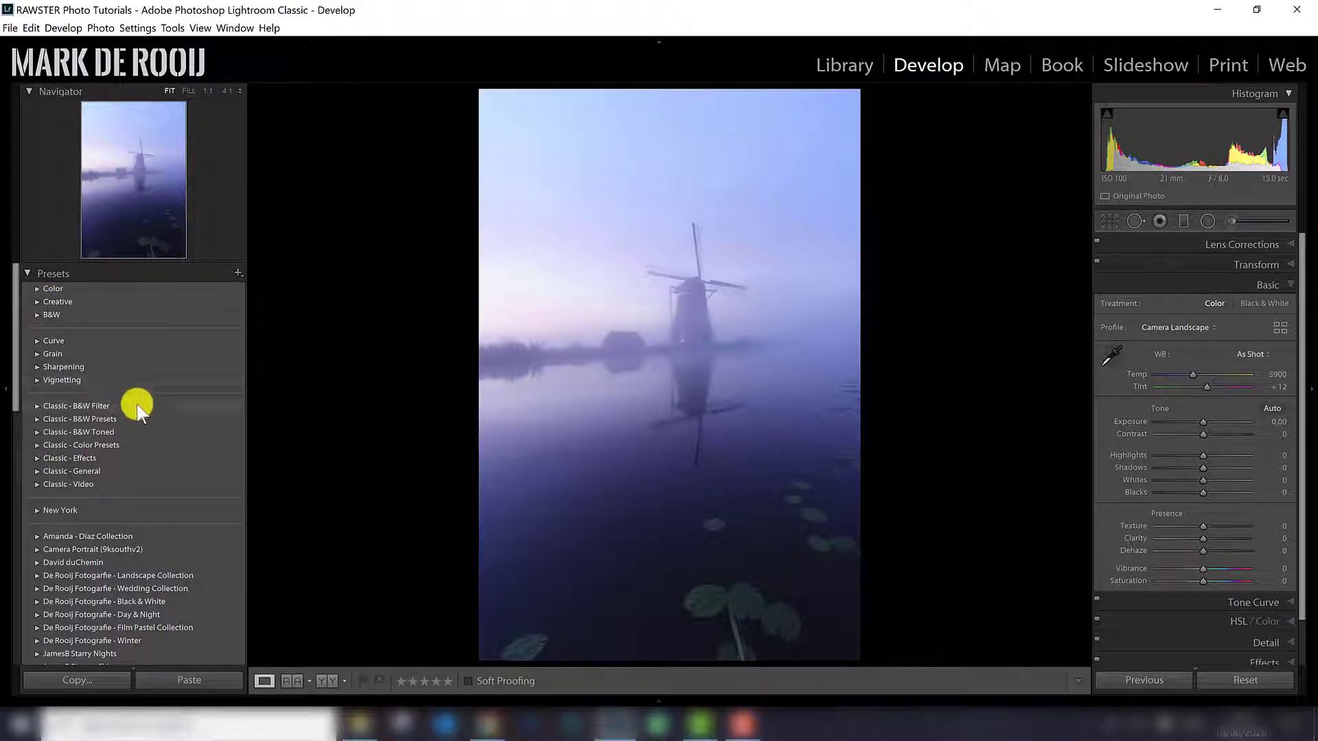
# - Expand the RAWSTER Photo - Day & Night group and preview one preset on the windmill photo
pyautogui.scroll(-10, 139, 406)
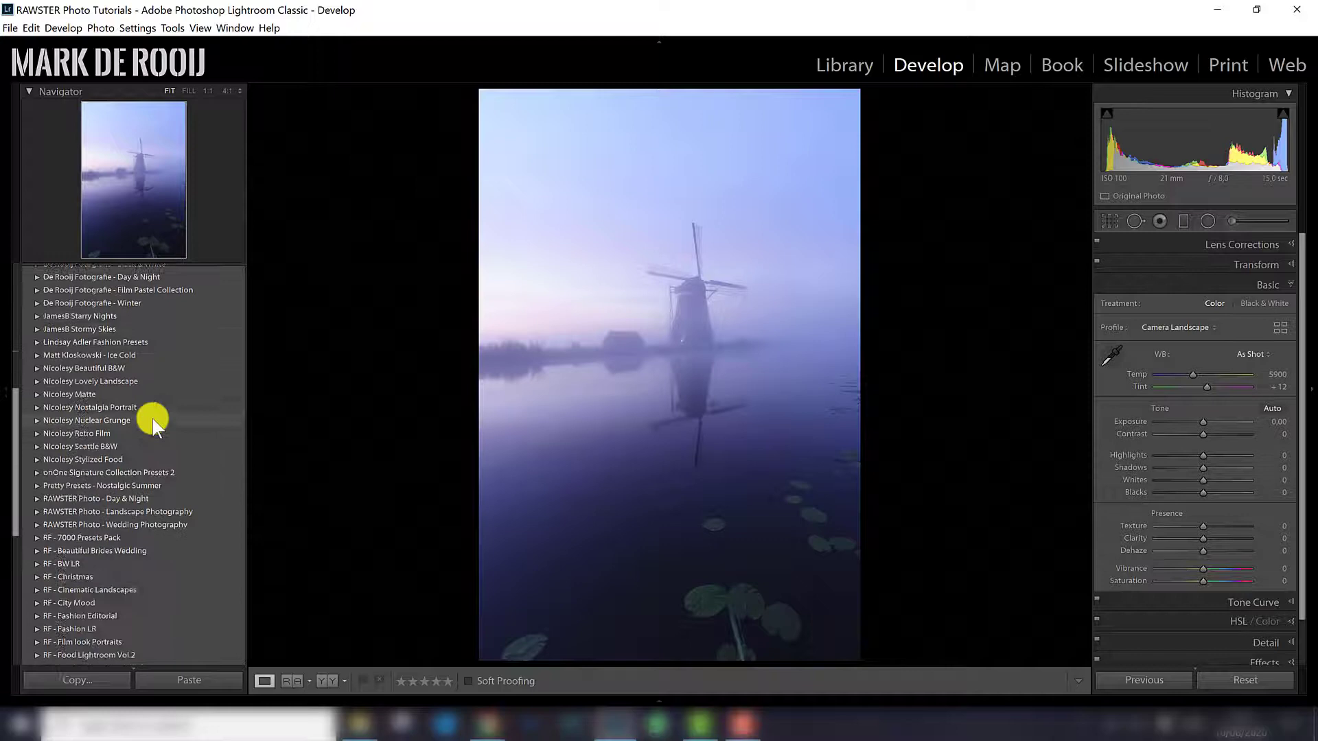
pyautogui.scroll(-3, 148, 411)
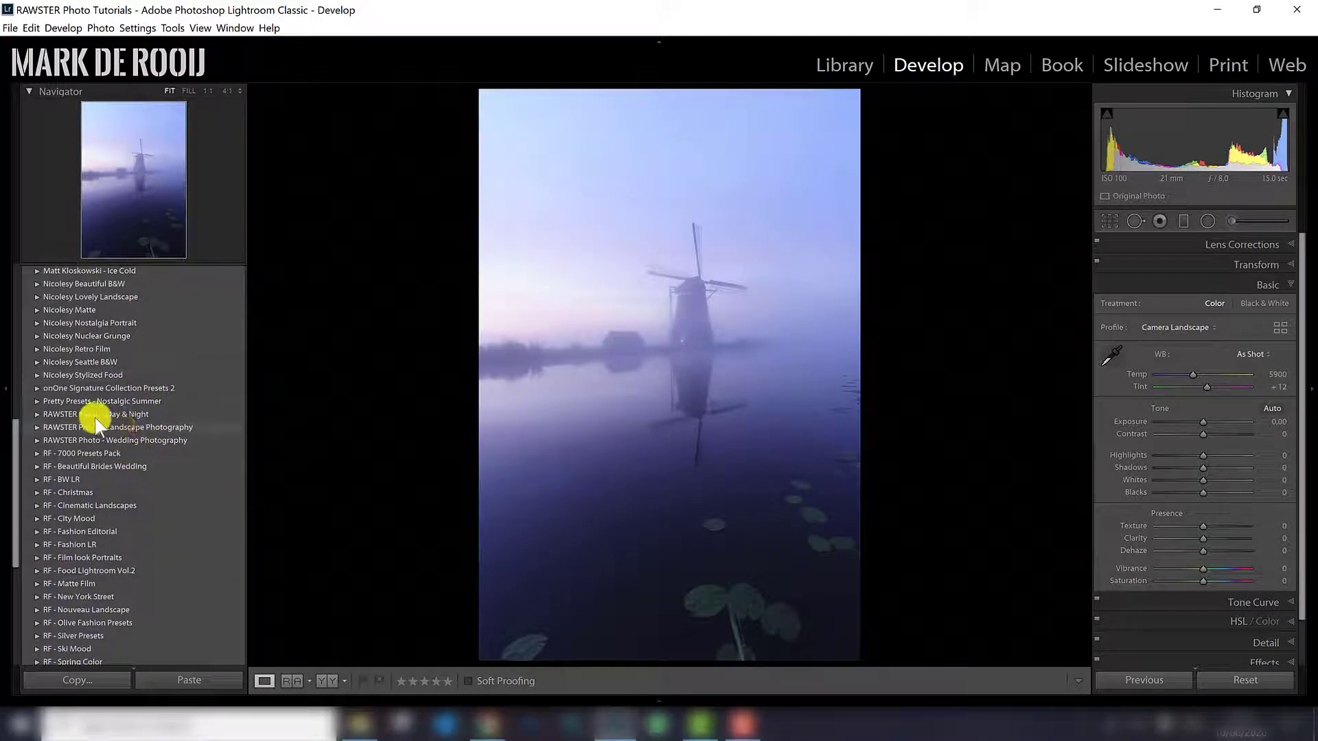
pyautogui.click(38, 414)
pyautogui.scroll(-3, 99, 417)
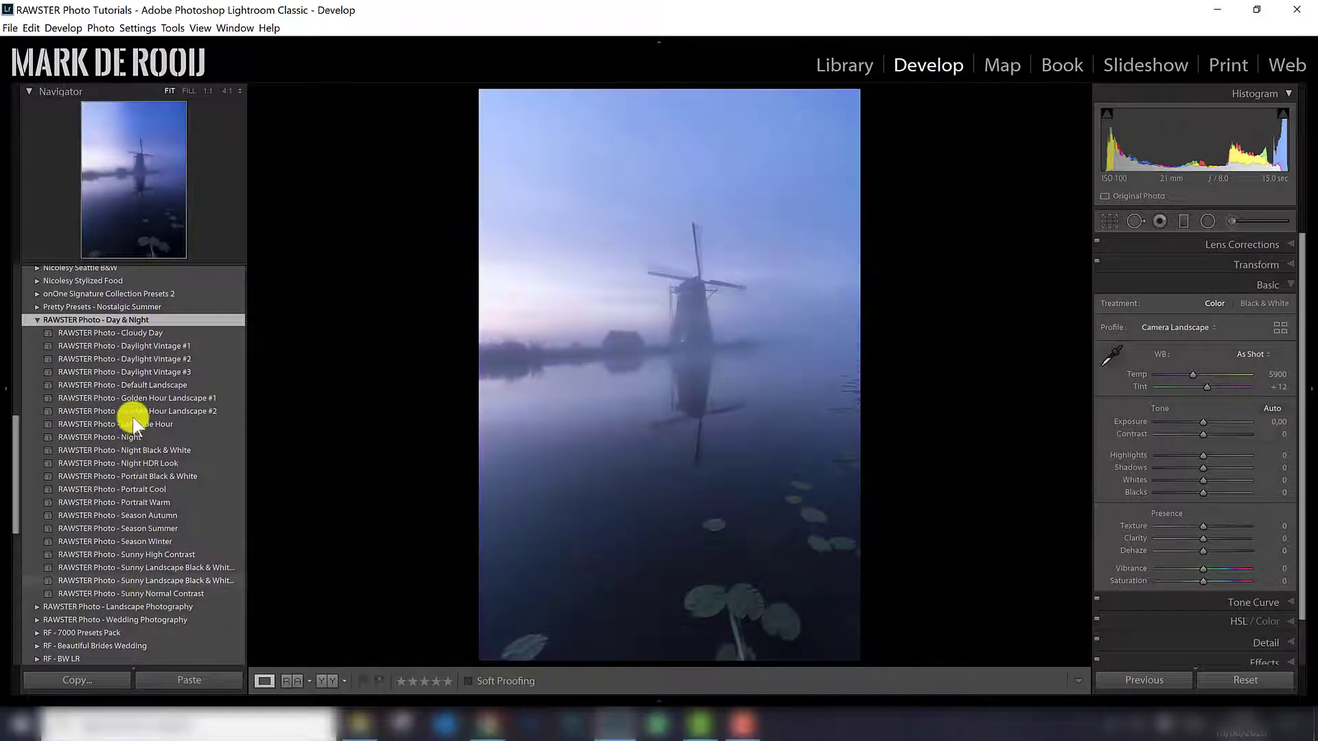
pyautogui.click(129, 417)
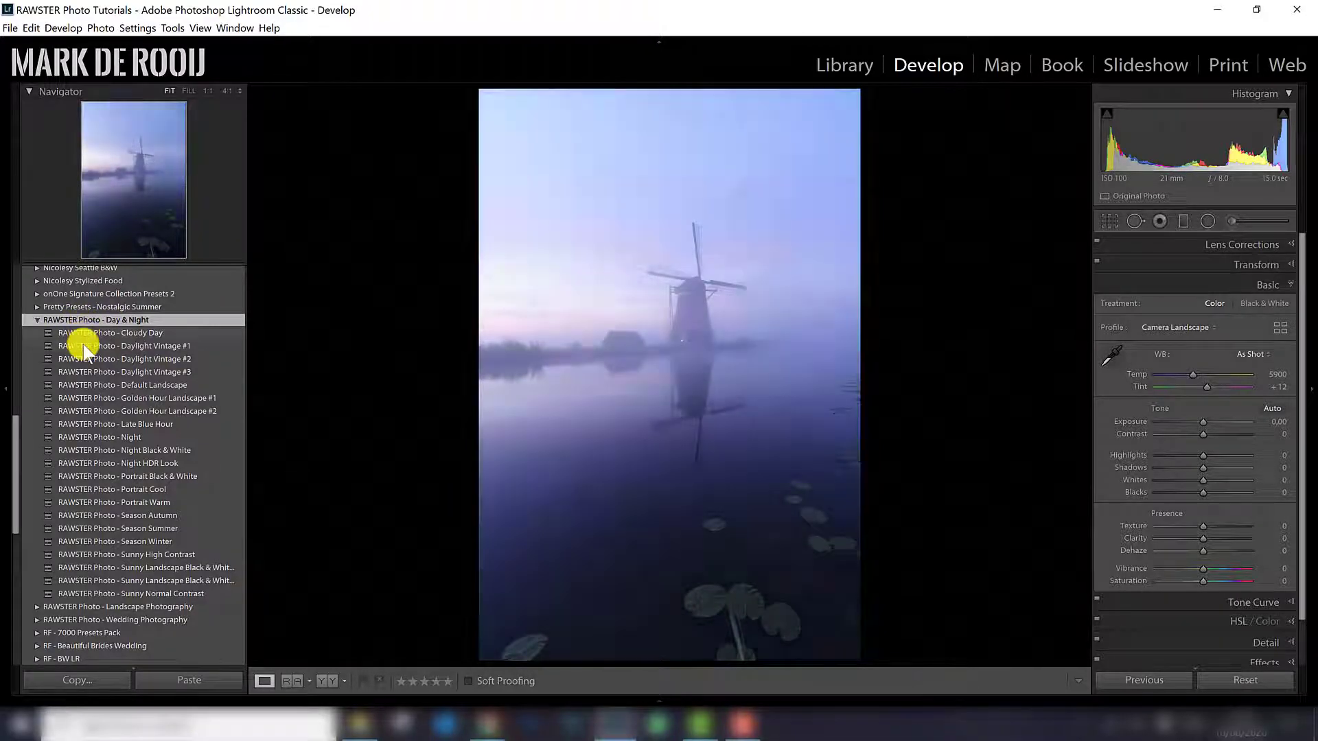
# - Scroll through the Presets panel to review the installed preset groups
pyautogui.scroll(-5, 84, 345)
pyautogui.scroll(-6, 110, 379)
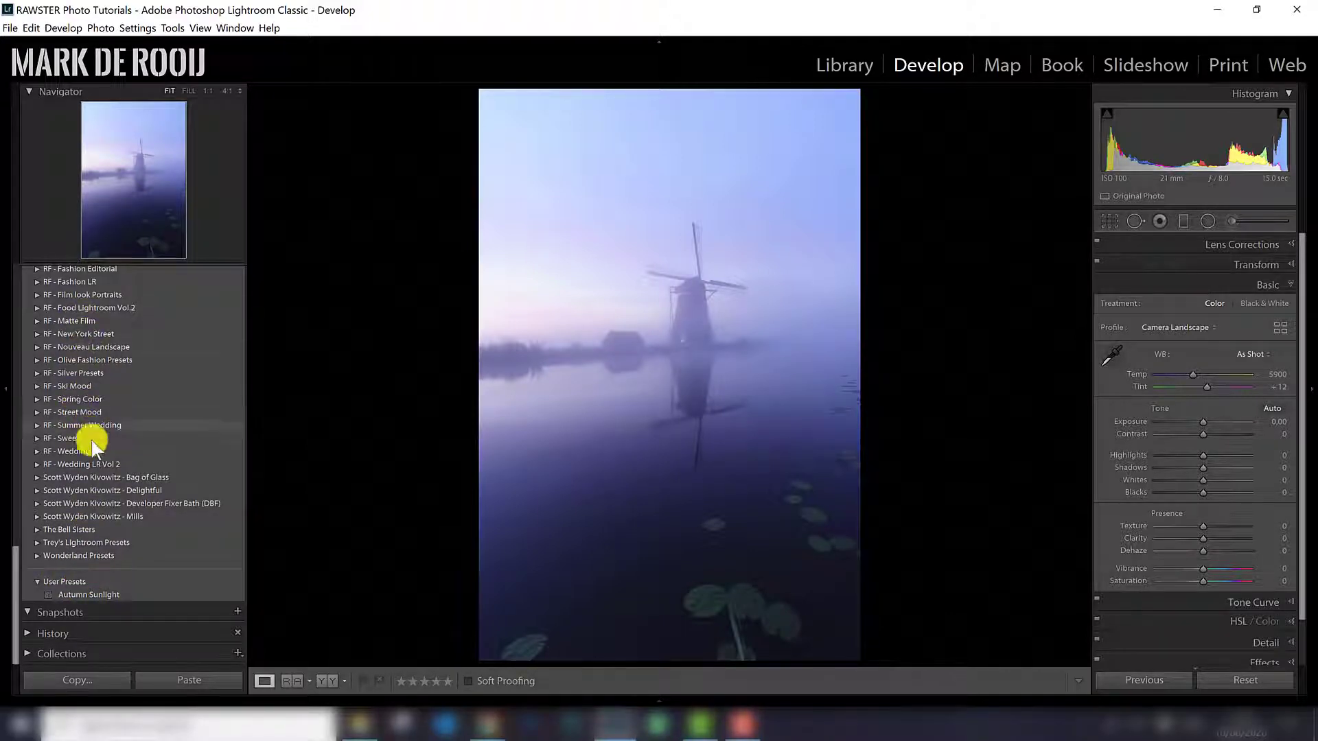
pyautogui.scroll(7, 84, 507)
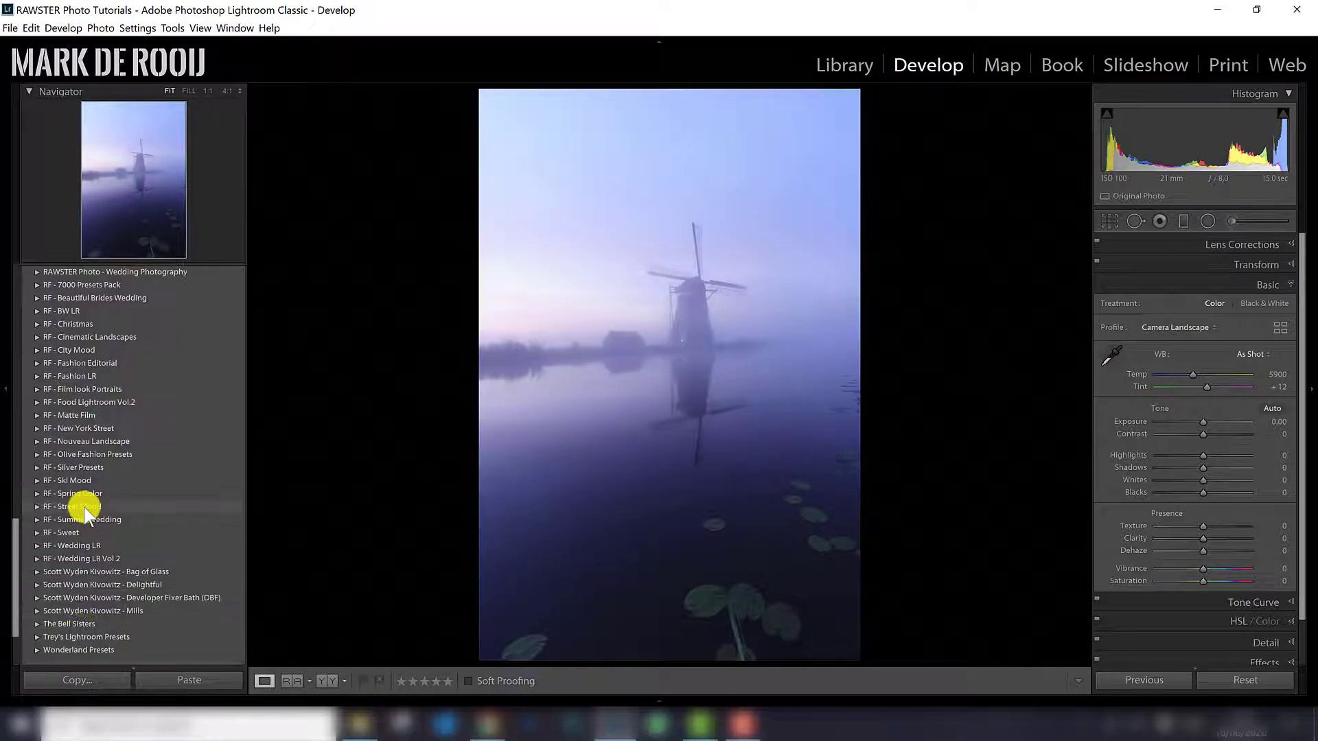
pyautogui.scroll(2, 92, 506)
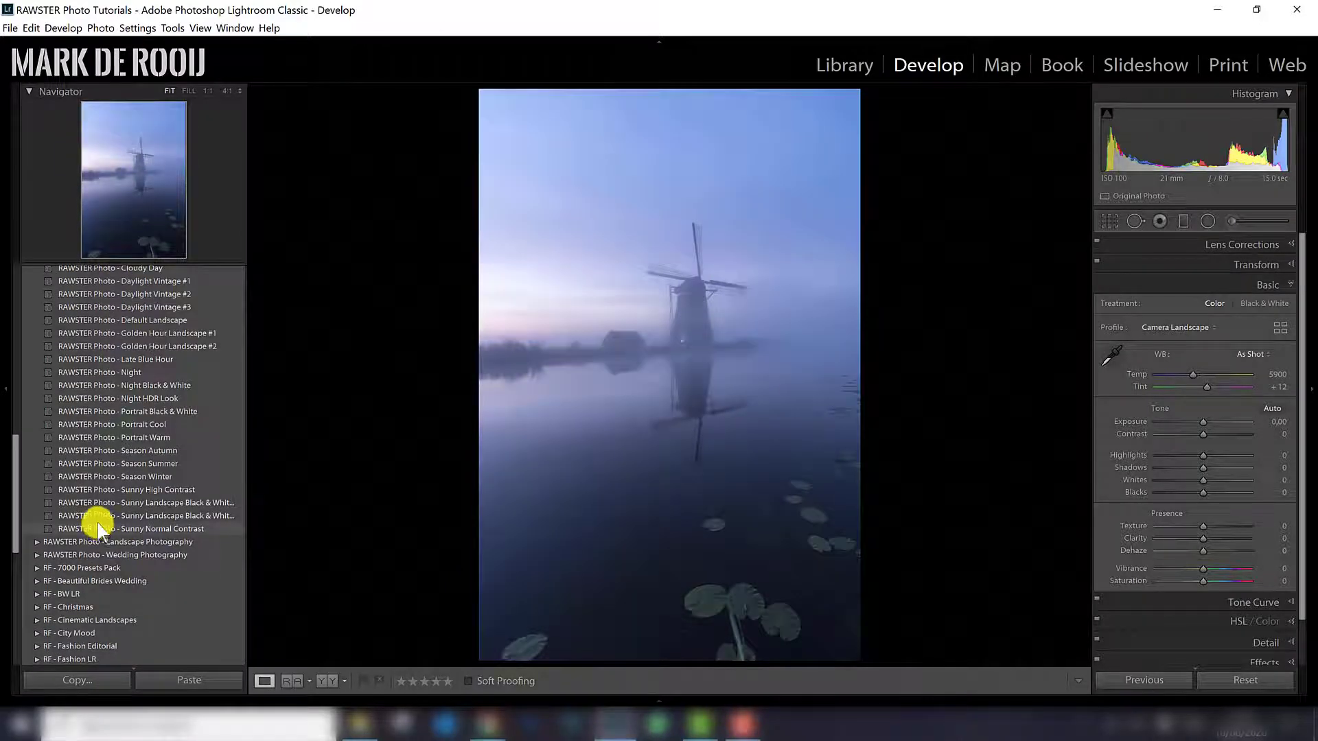
pyautogui.scroll(10, 97, 516)
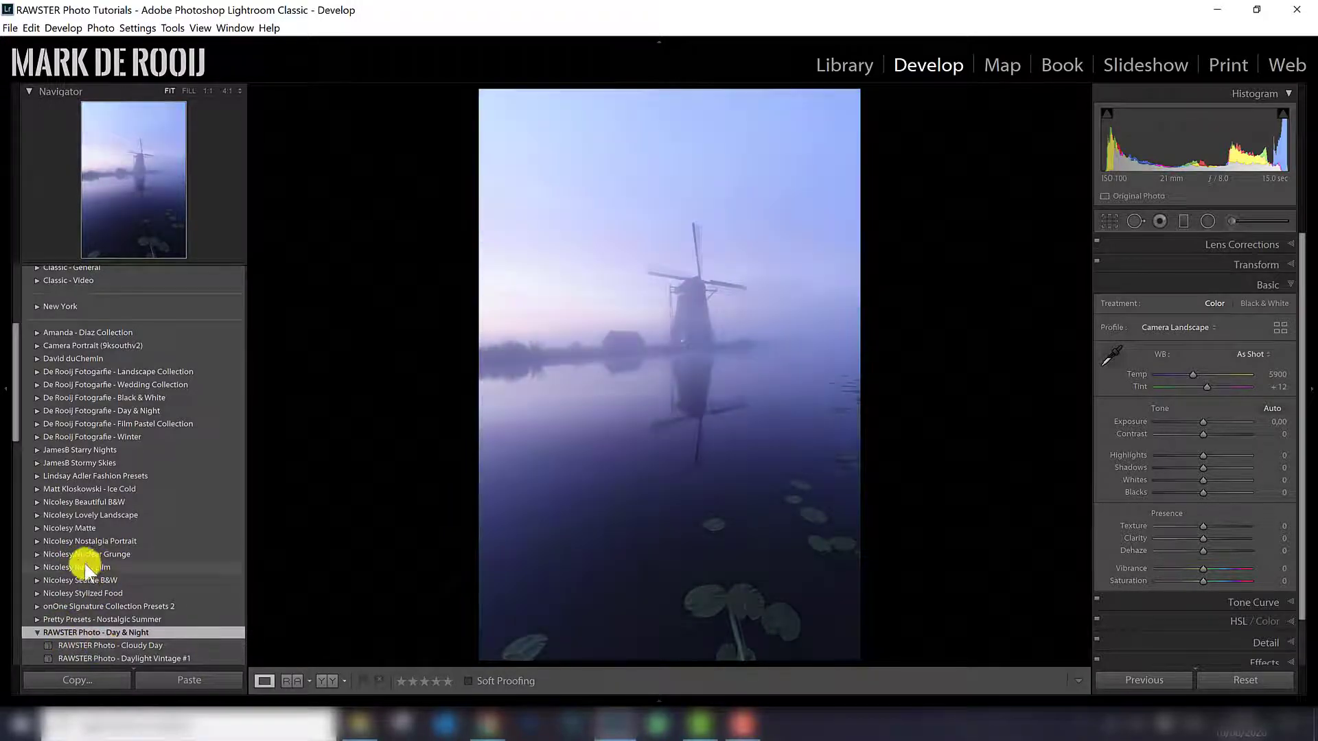
pyautogui.scroll(5, 103, 564)
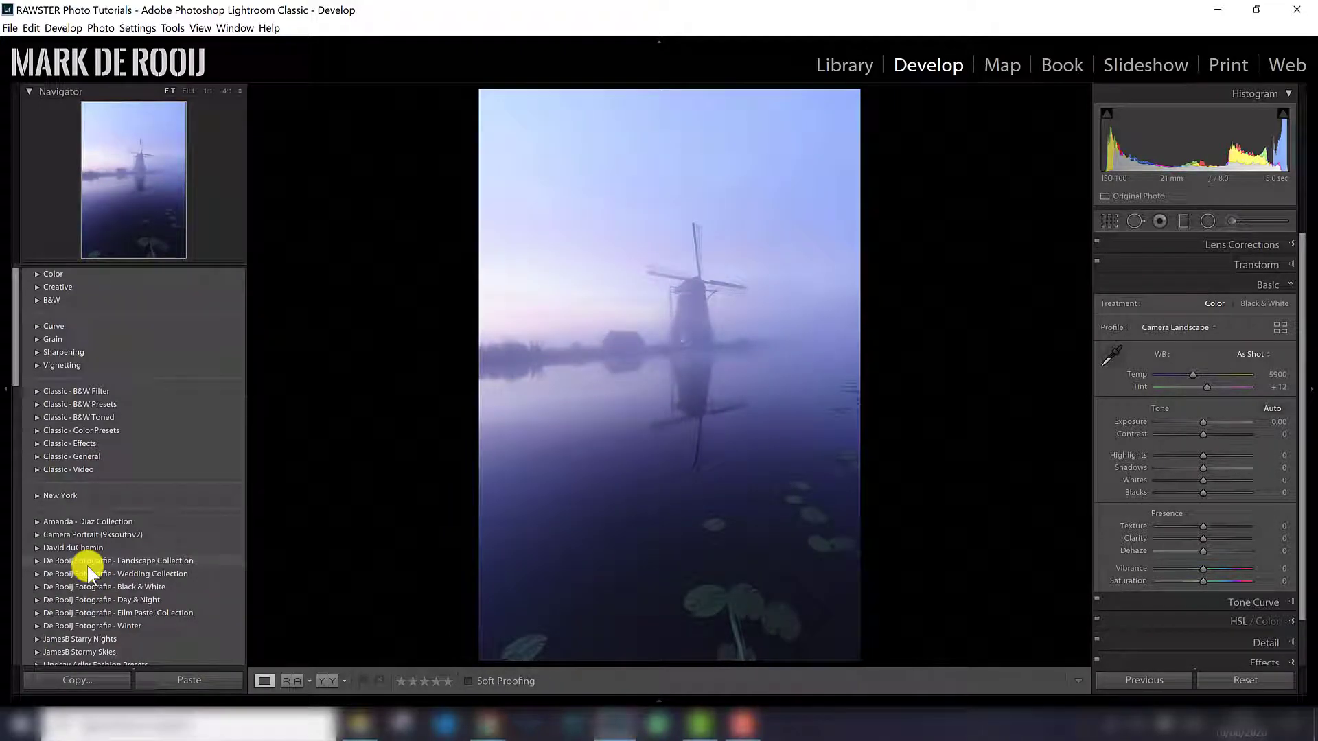
pyautogui.scroll(1, 88, 565)
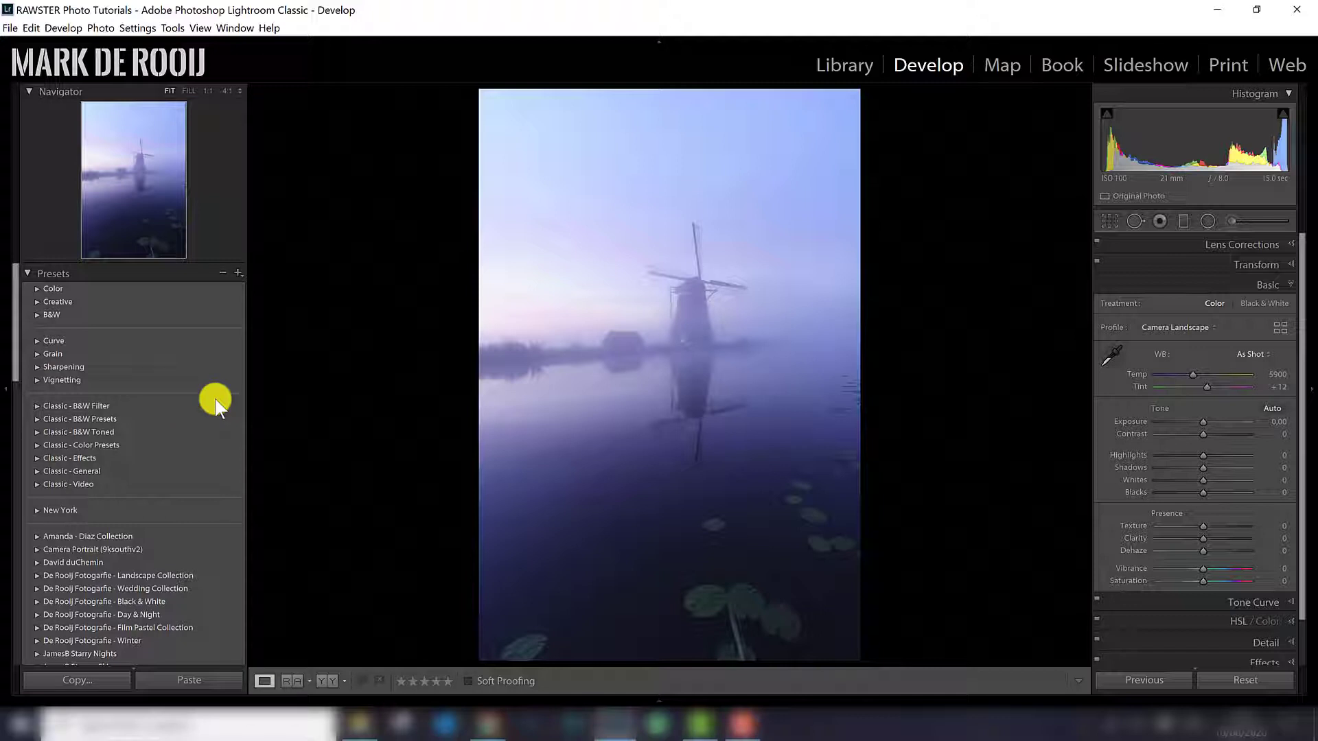
# - Open the Presets panel's + menu with Create, Import and Manage Presets
pyautogui.click(237, 274)
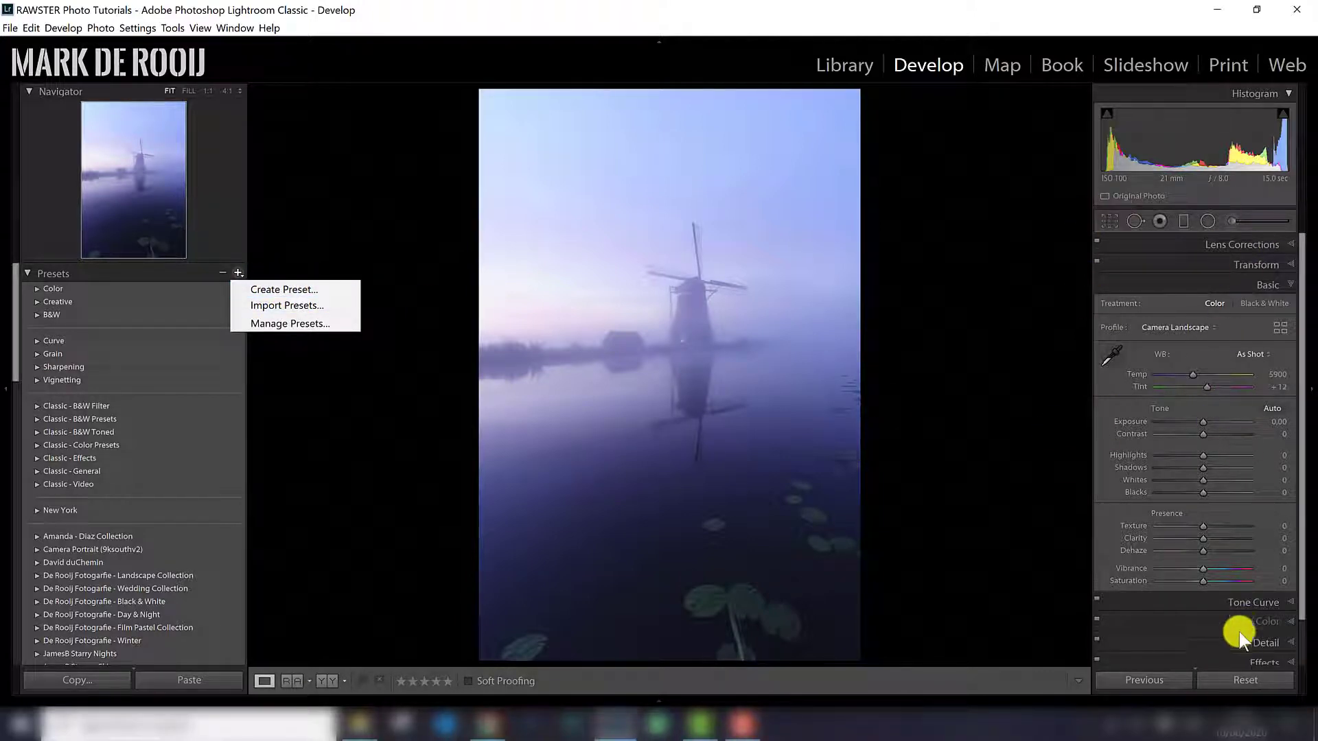
# - Start a new develop preset and name it 'test - delete'
pyautogui.click(276, 290)
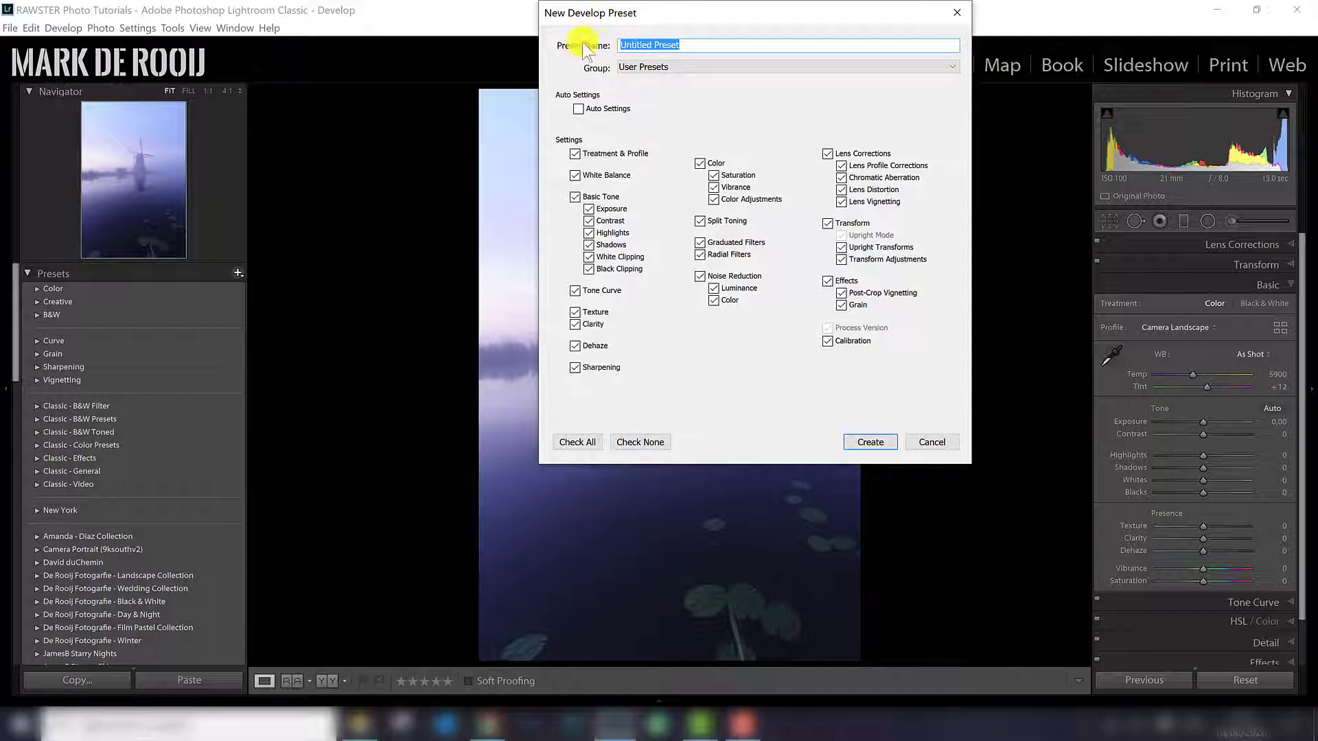
pyautogui.tripleClick(700, 44)
pyautogui.write('test - delete')
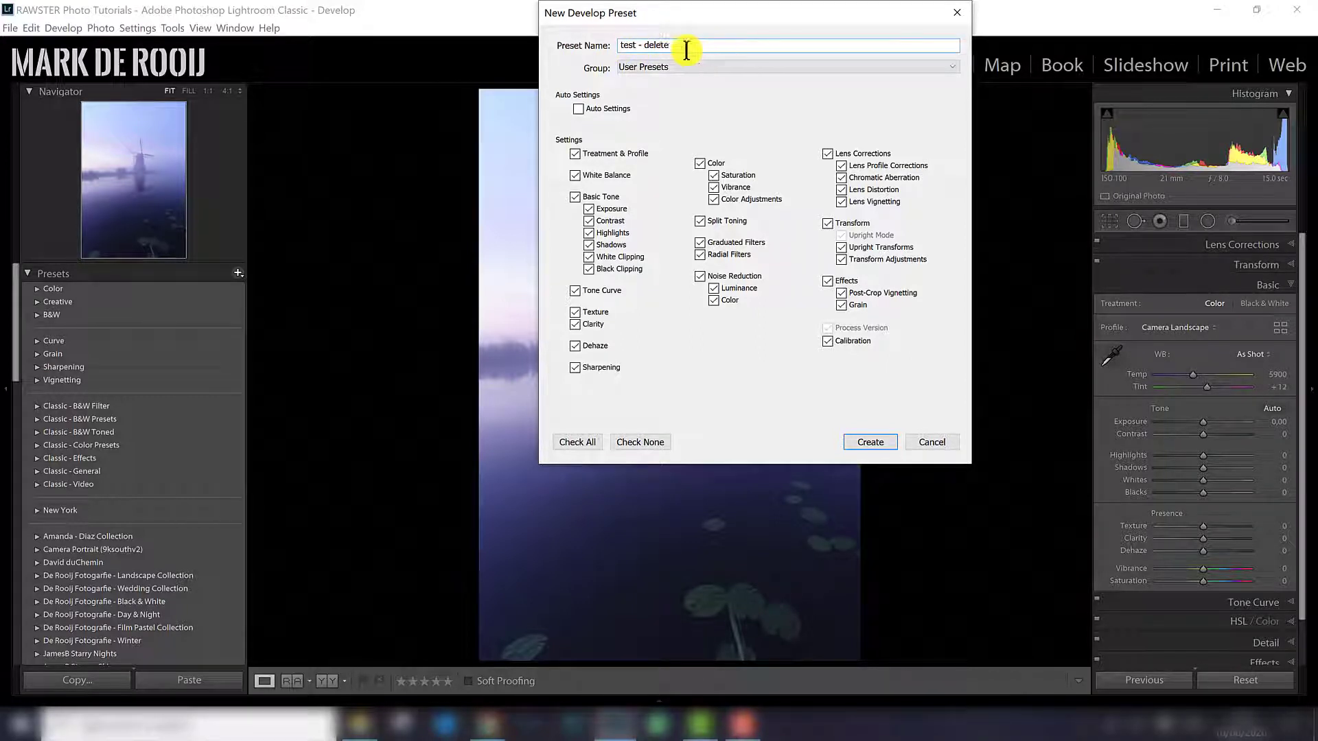
pyautogui.doubleClick(658, 45)
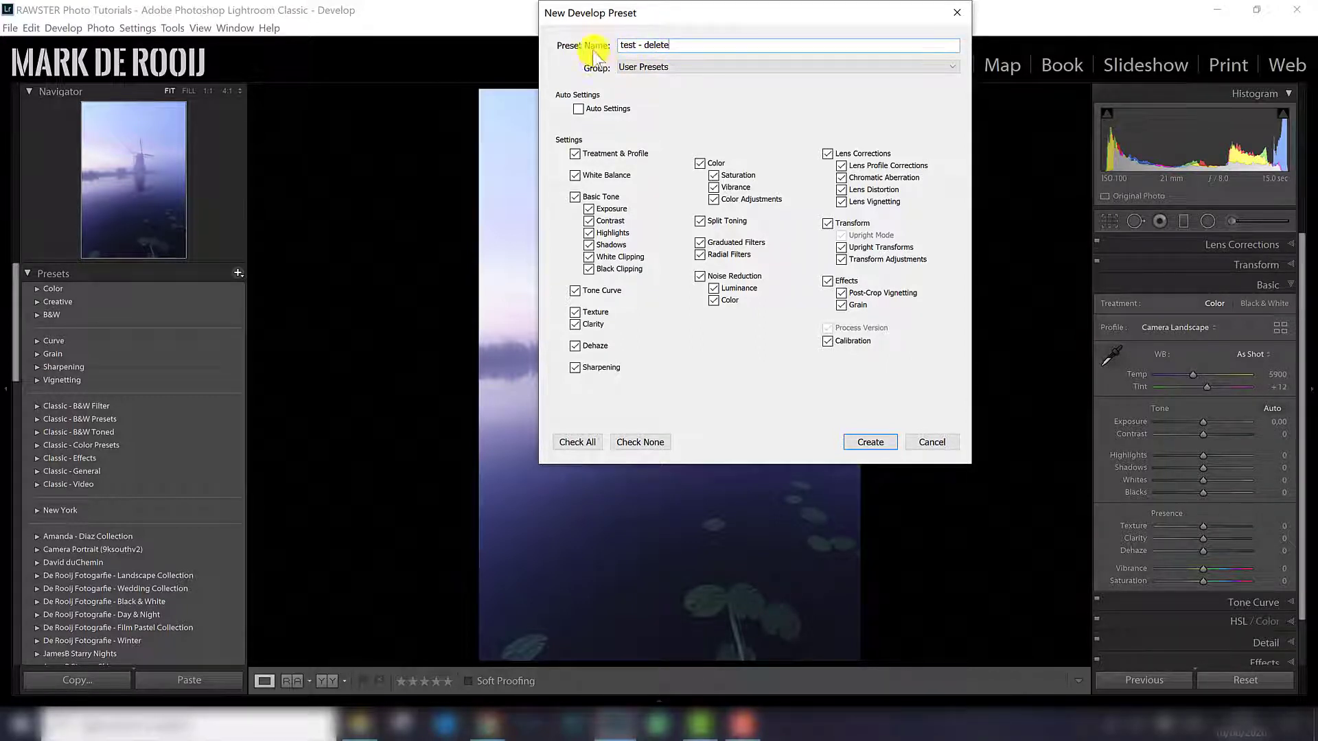
# - Assign it to a new group called 'New Preset group' and create the preset
pyautogui.click(636, 68)
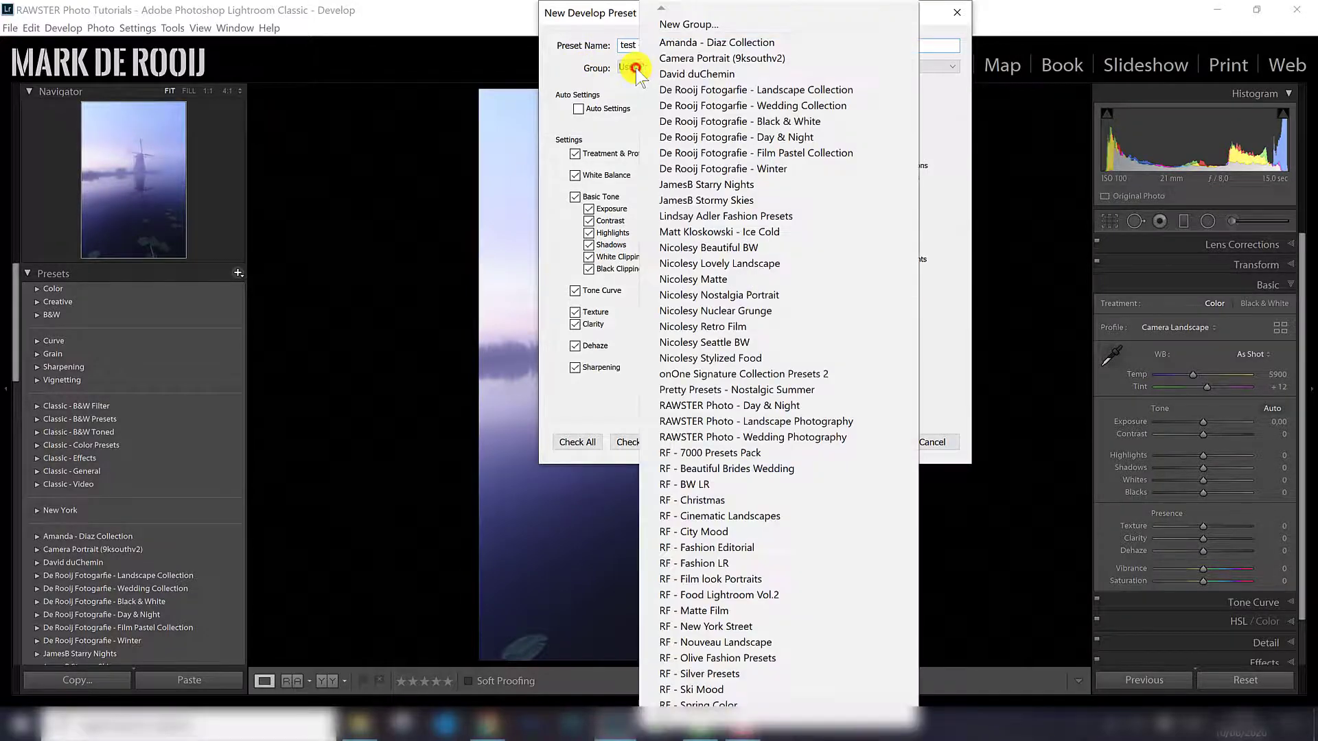
pyautogui.click(690, 25)
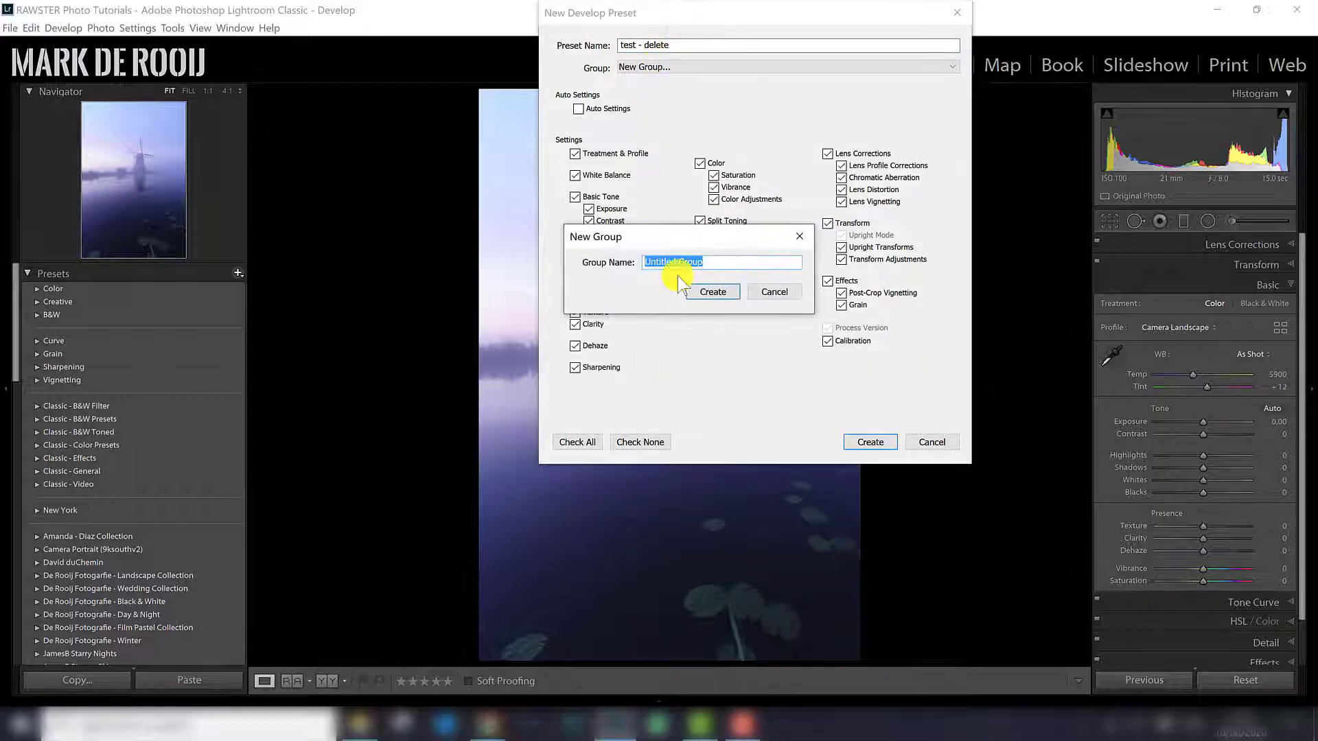
pyautogui.write('New Preset')
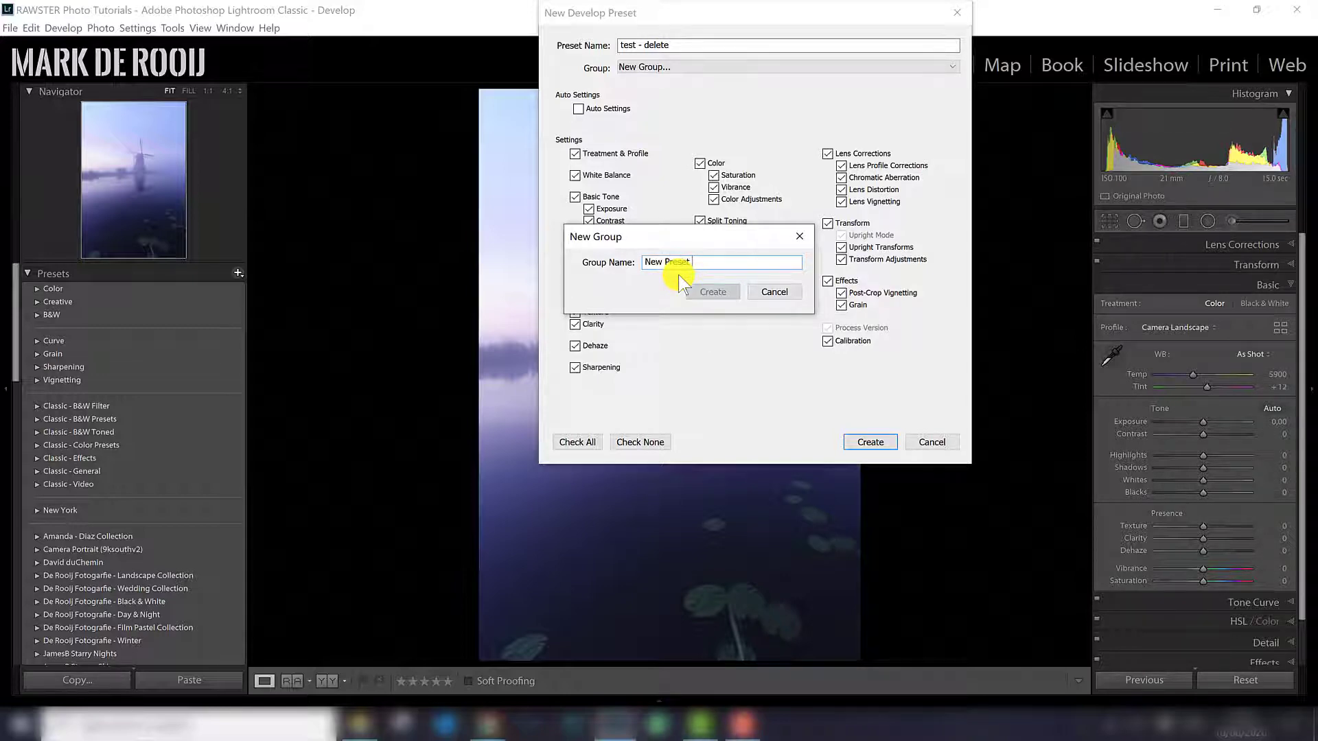
pyautogui.write(' group')
pyautogui.click(715, 294)
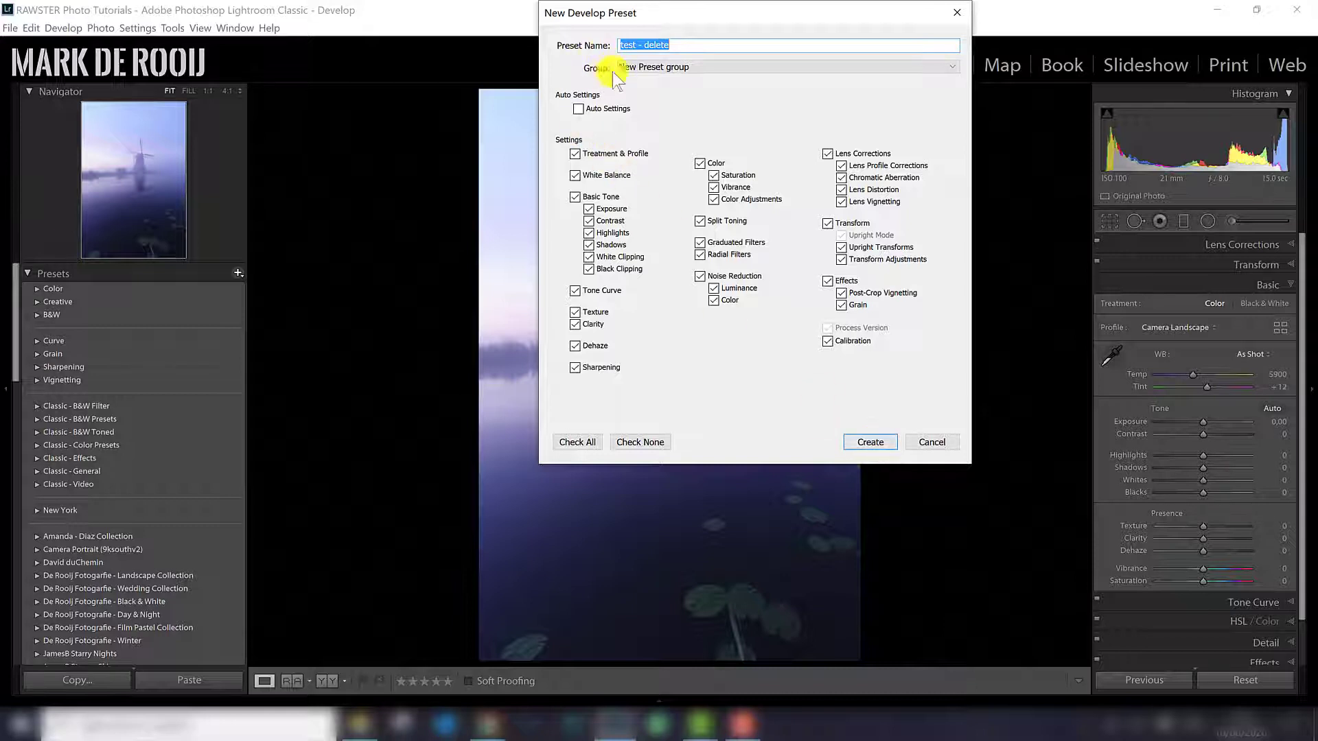
pyautogui.click(888, 440)
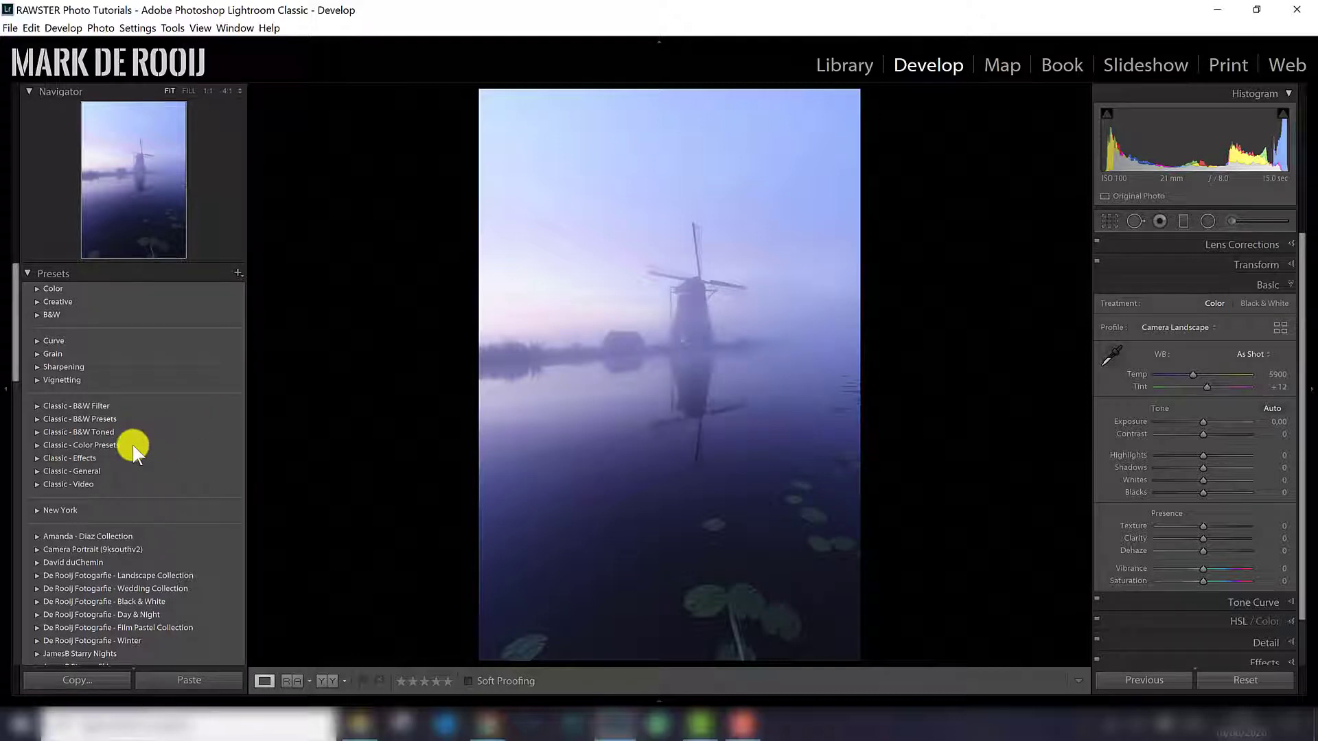
# - Expand New Preset group and drag RAWSTER Photo - Cloudy Day into it
pyautogui.scroll(-5, 67, 549)
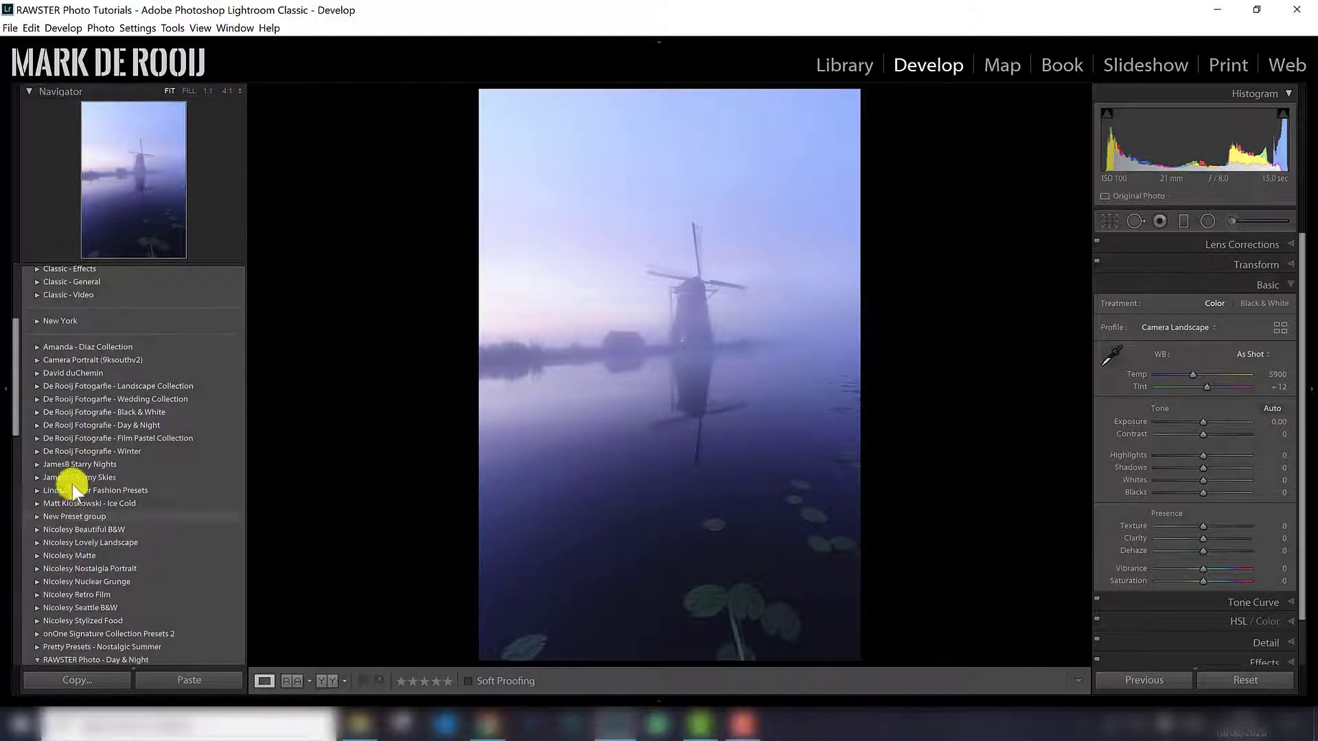
pyautogui.scroll(-3, 69, 481)
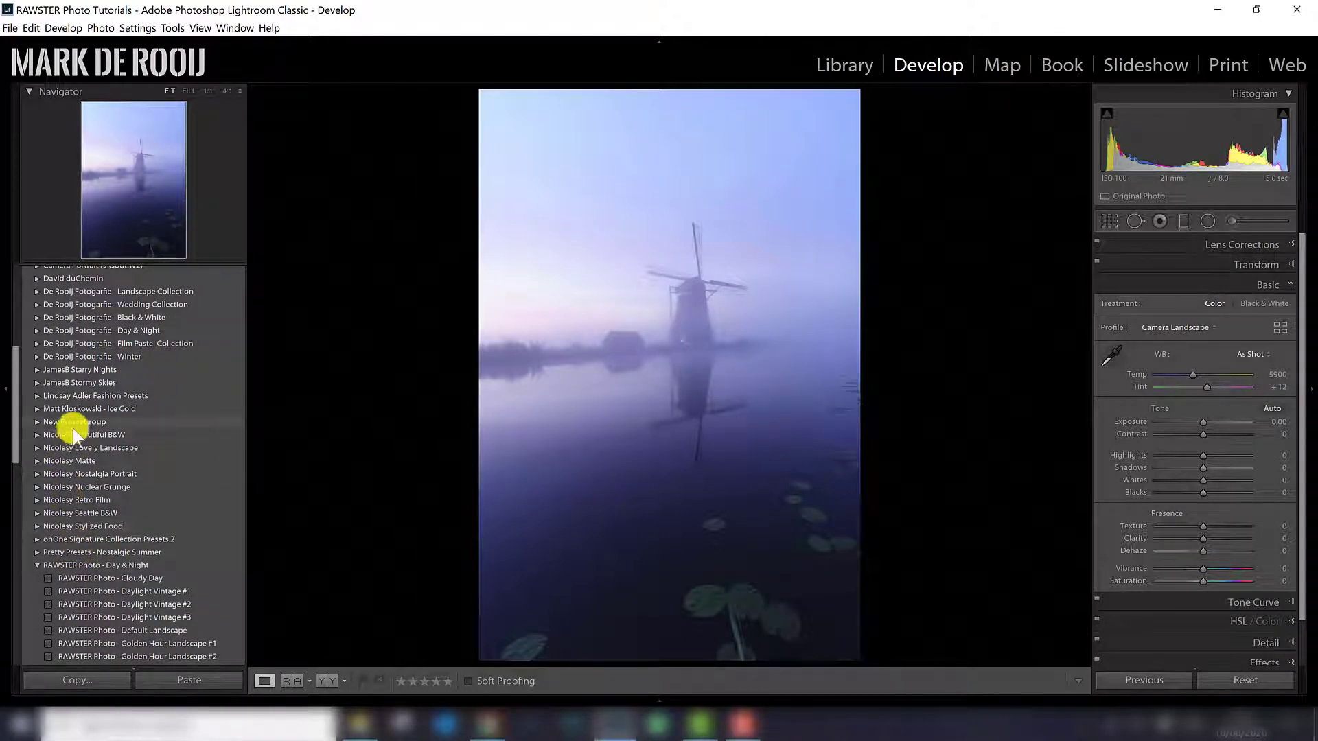
pyautogui.click(56, 421)
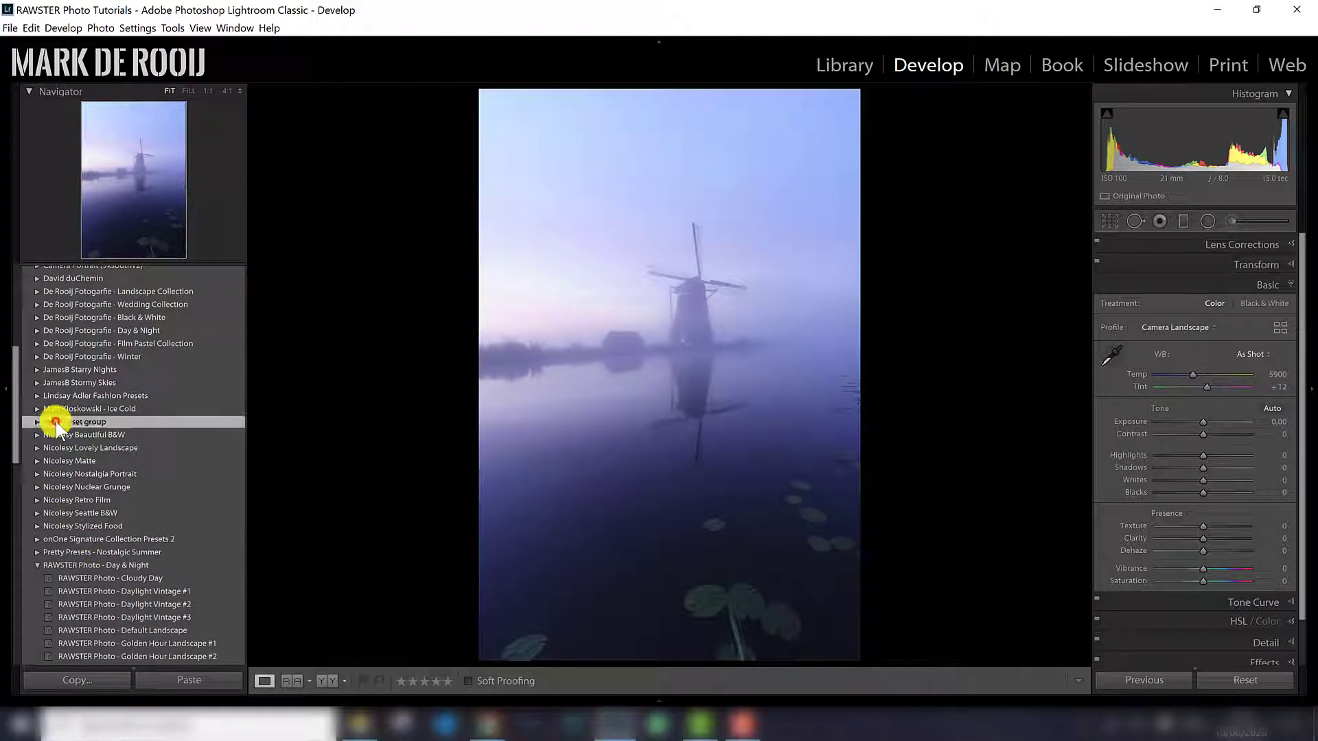
pyautogui.click(39, 422)
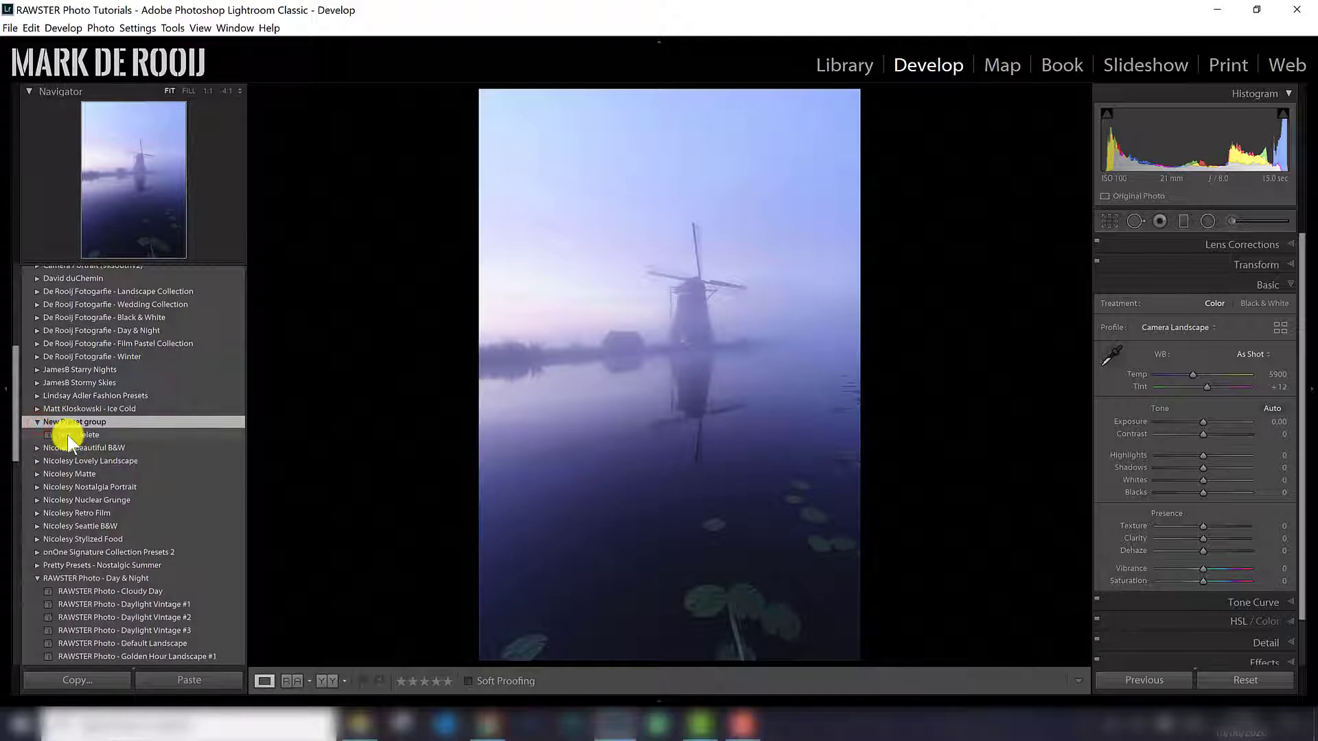
pyautogui.scroll(-5, 134, 573)
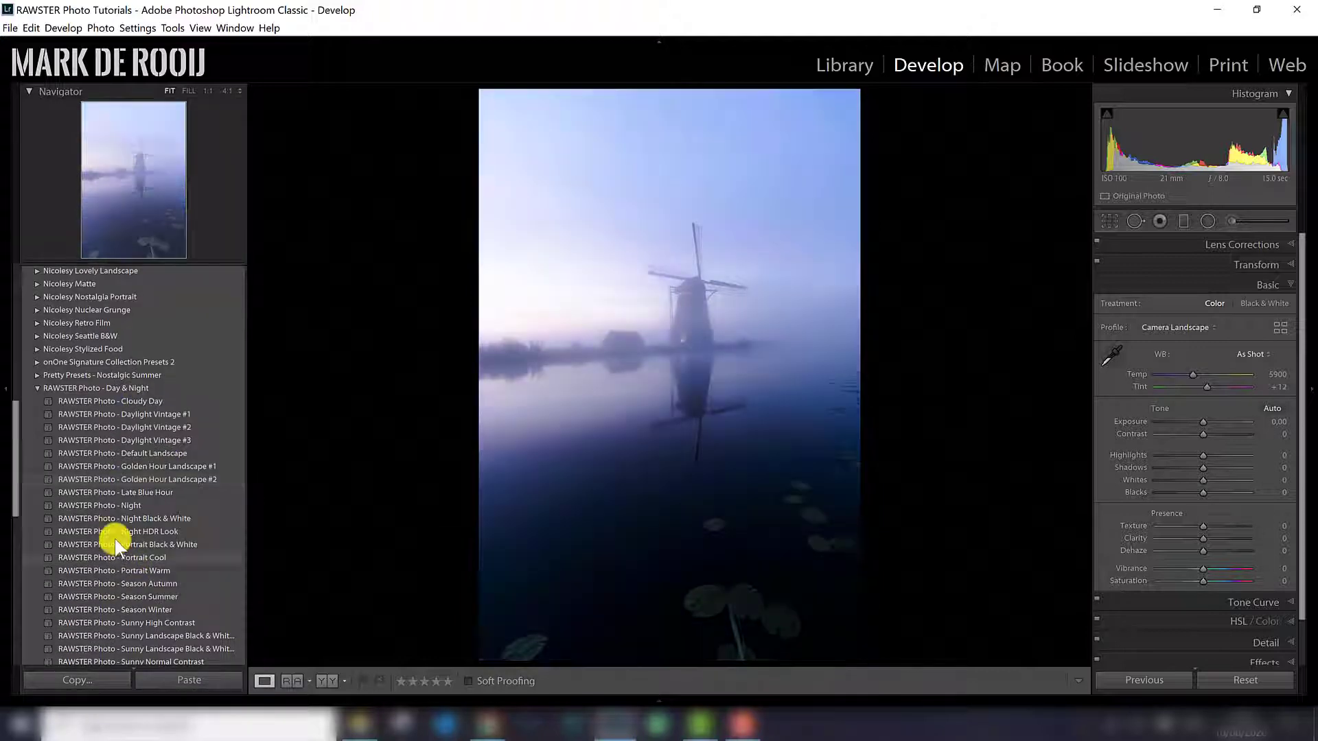
pyautogui.scroll(5, 114, 539)
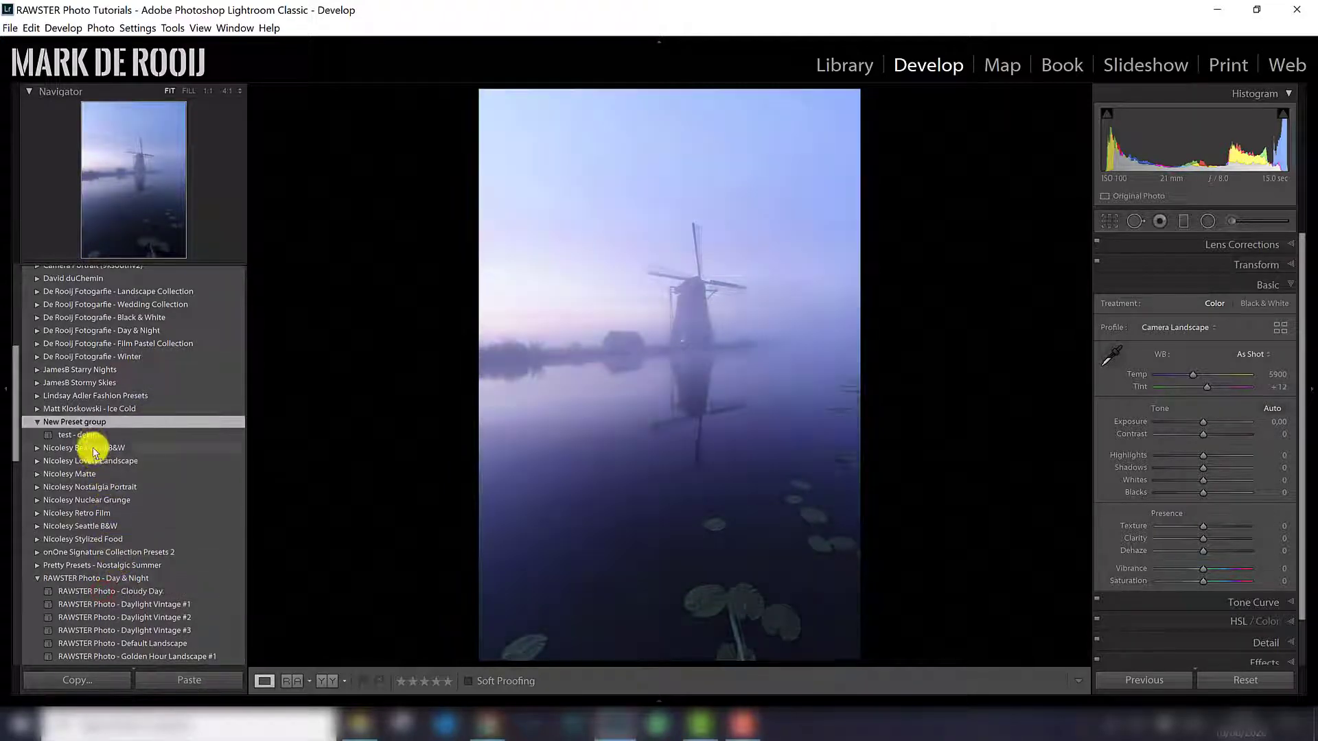
pyautogui.moveTo(92, 443); pyautogui.dragTo(88, 427)
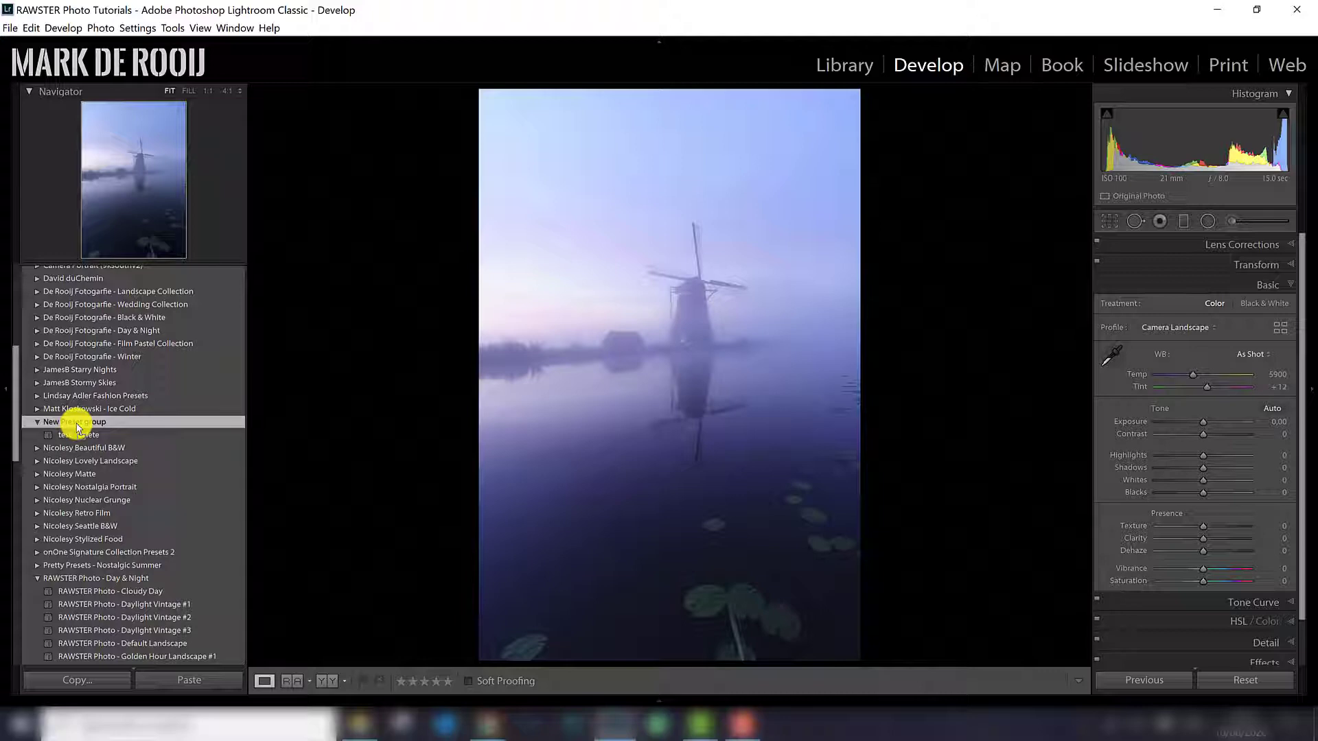
pyautogui.moveTo(77, 429); pyautogui.dragTo(76, 428)
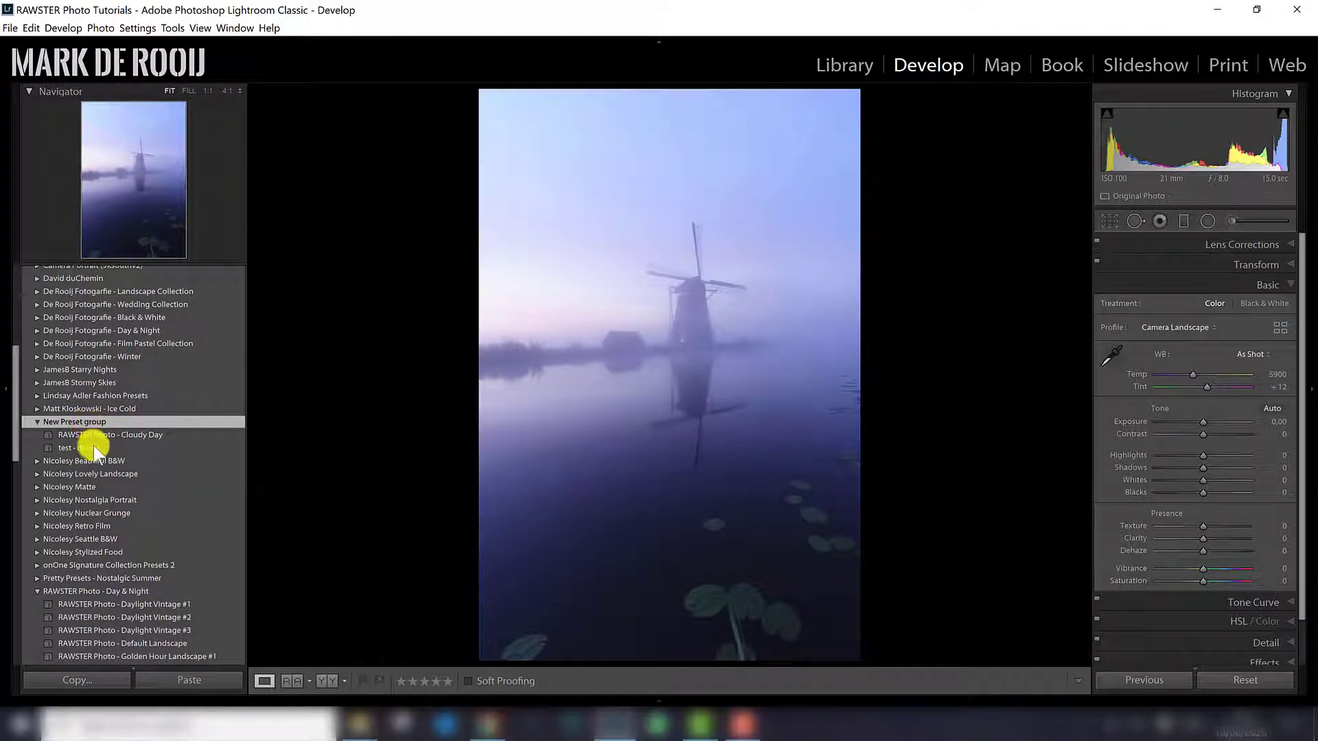
# - Permanently delete the 'test - delete' preset from its context menu
pyautogui.click(77, 448)
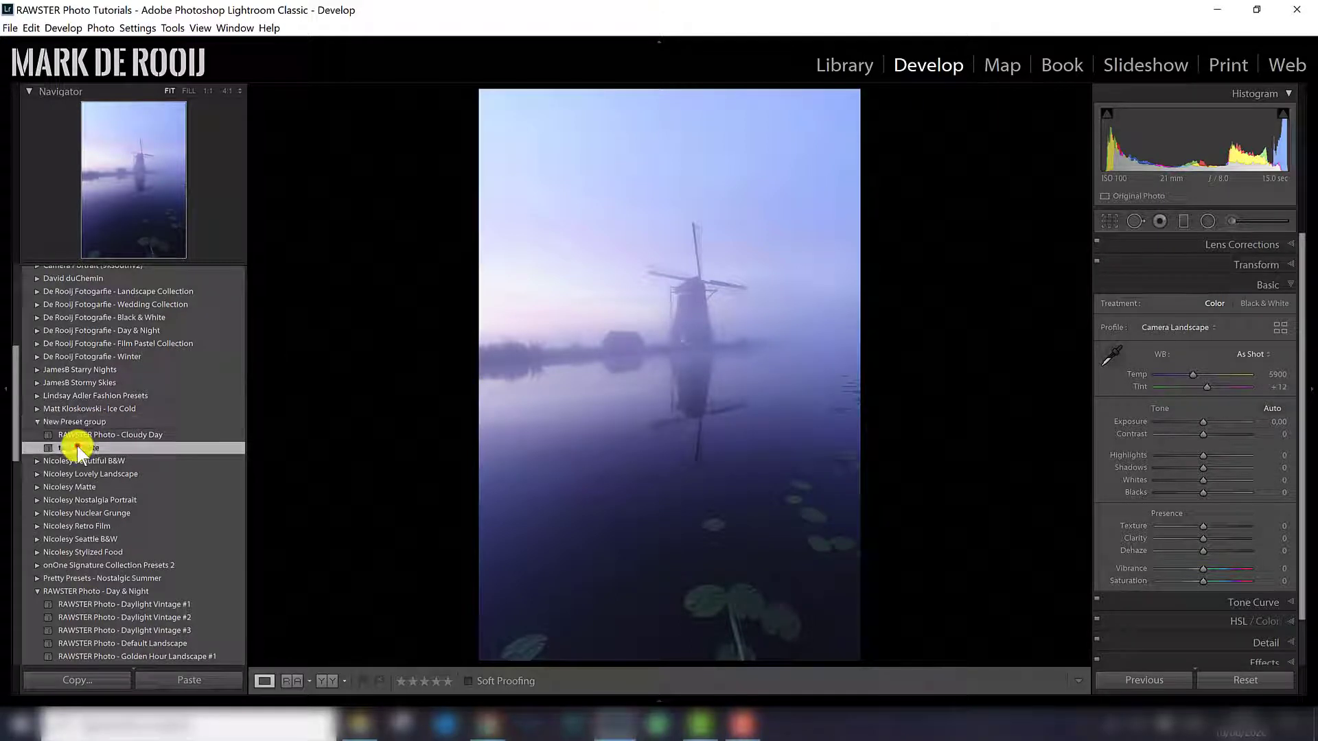
pyautogui.rightClick(87, 446)
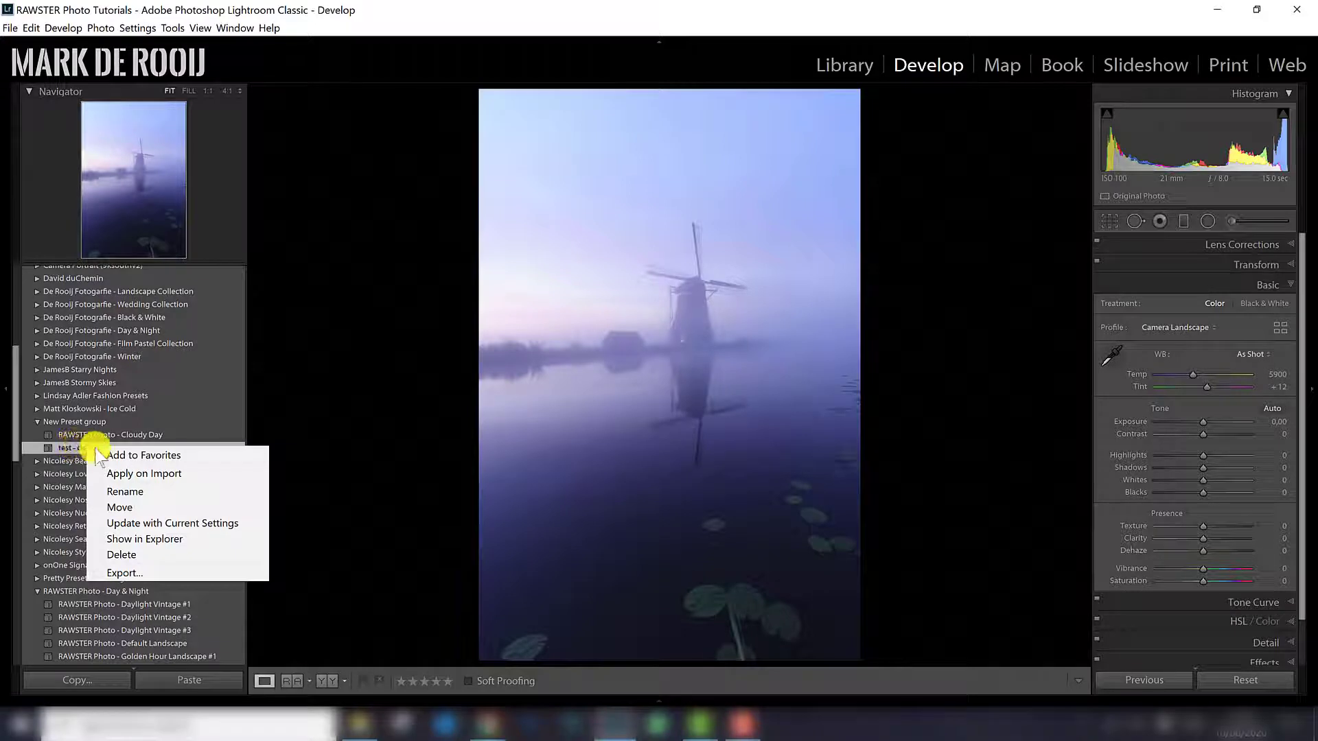
pyautogui.click(142, 553)
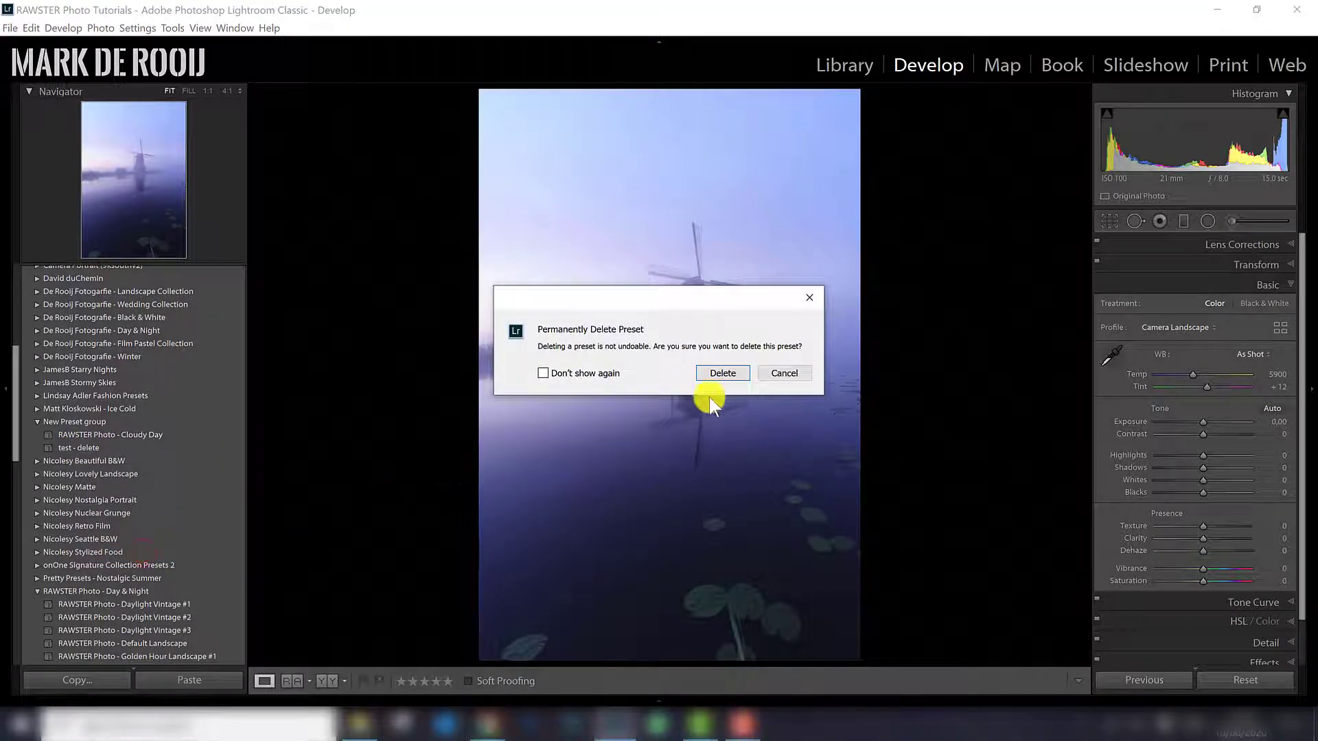
pyautogui.click(721, 374)
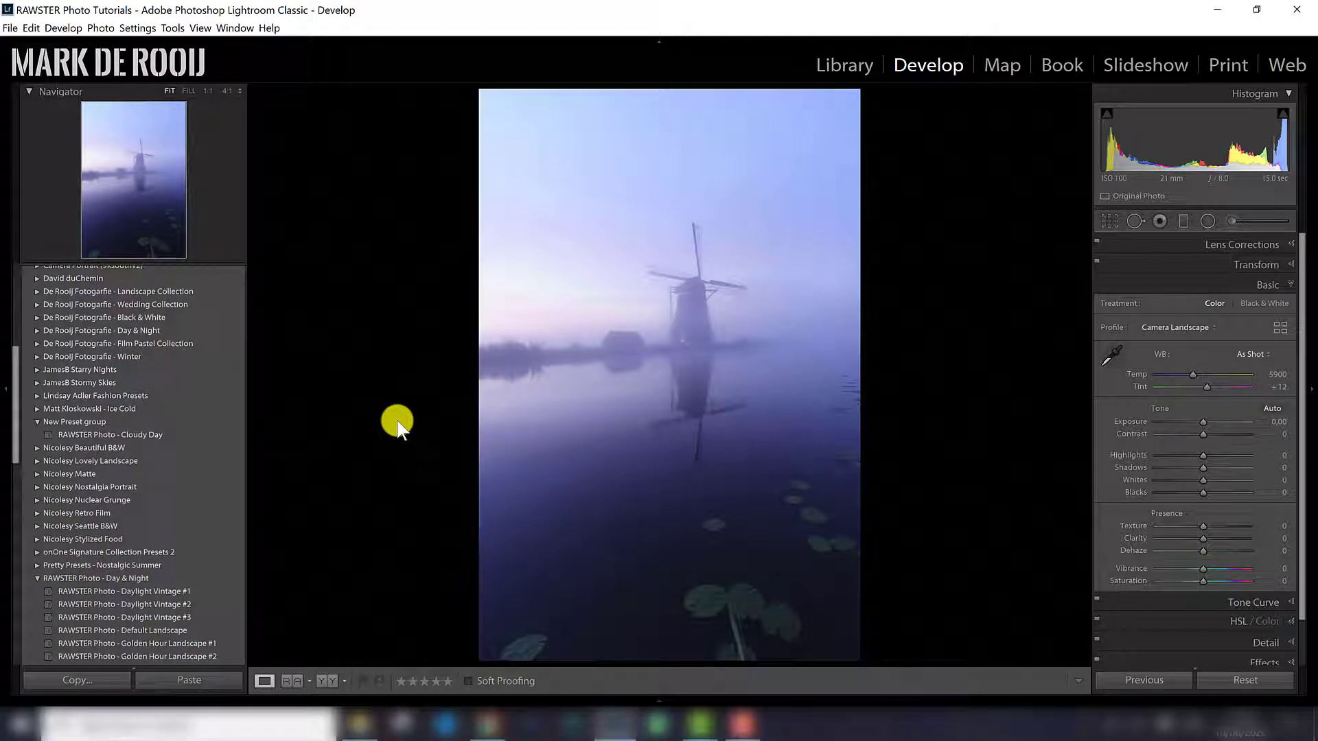
# - From Edit > Preferences > Presets, show the Lightroom Develop Presets folder in File Explorer
pyautogui.click(32, 28)
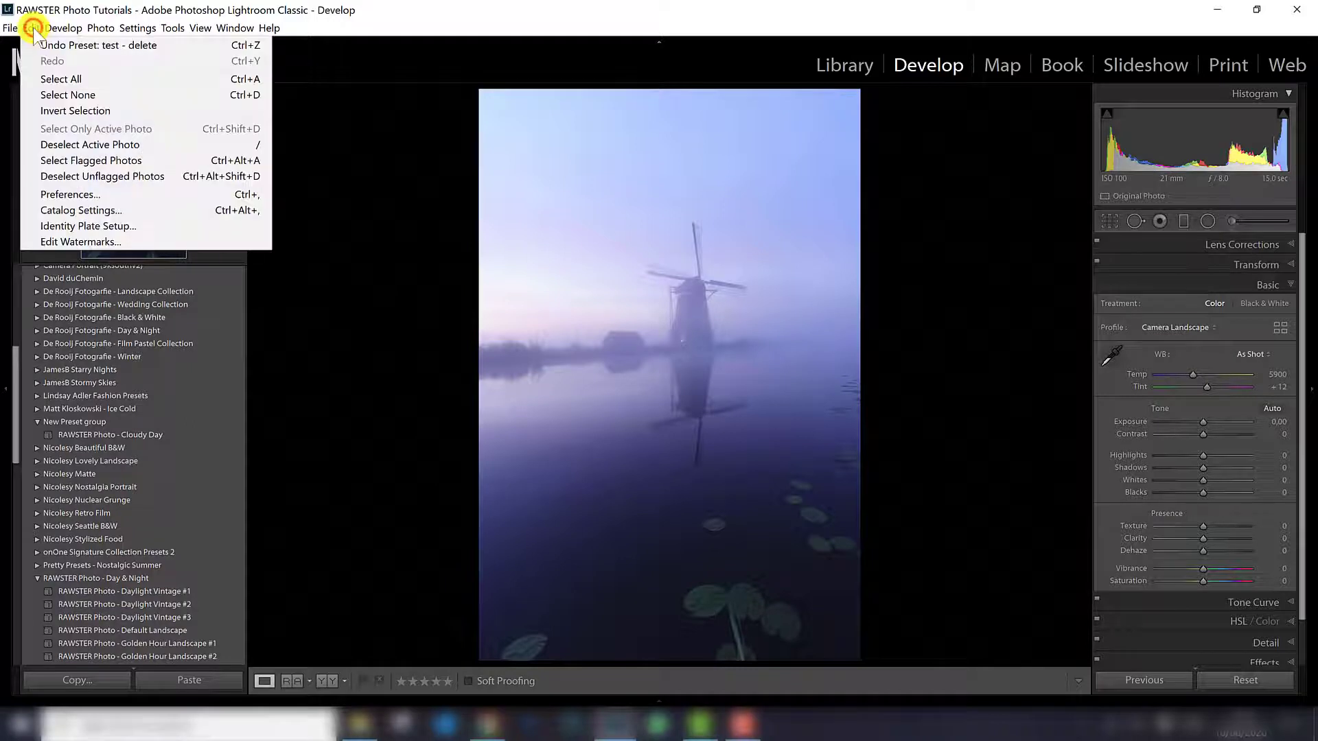
pyautogui.click(84, 195)
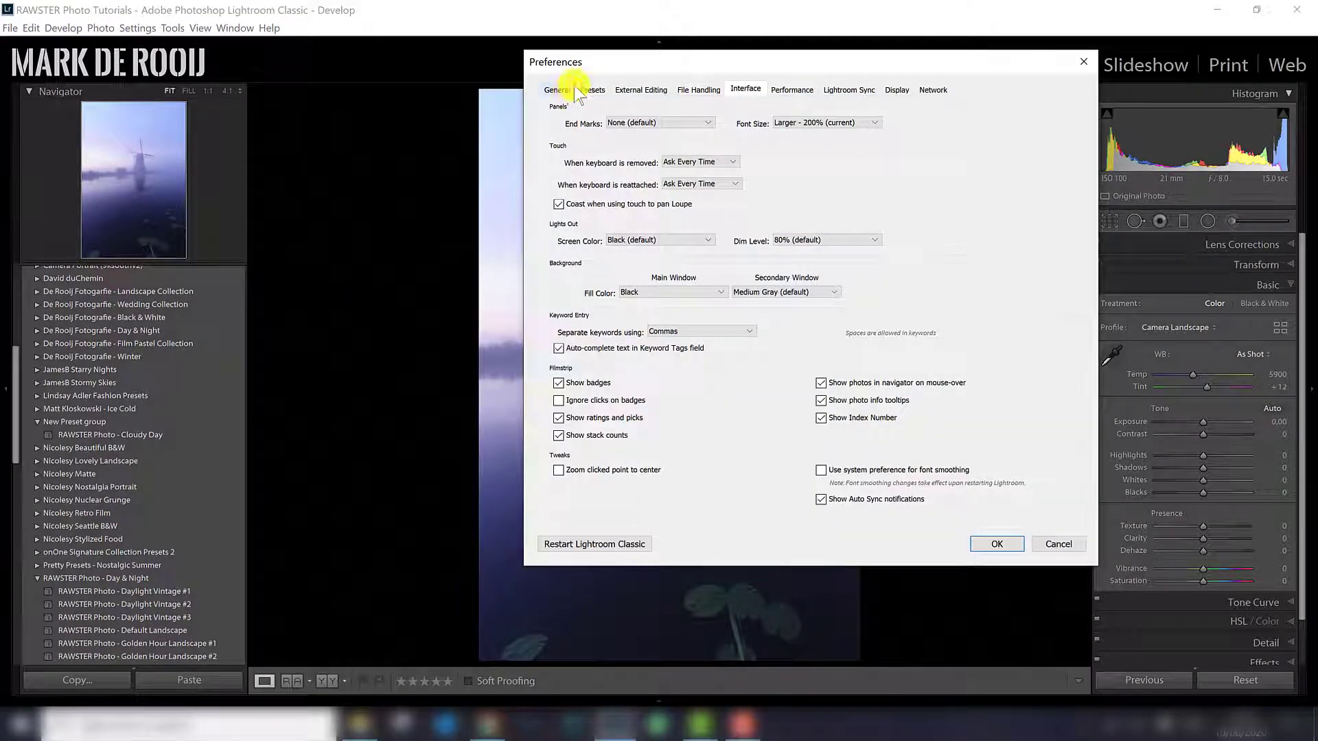
pyautogui.click(590, 90)
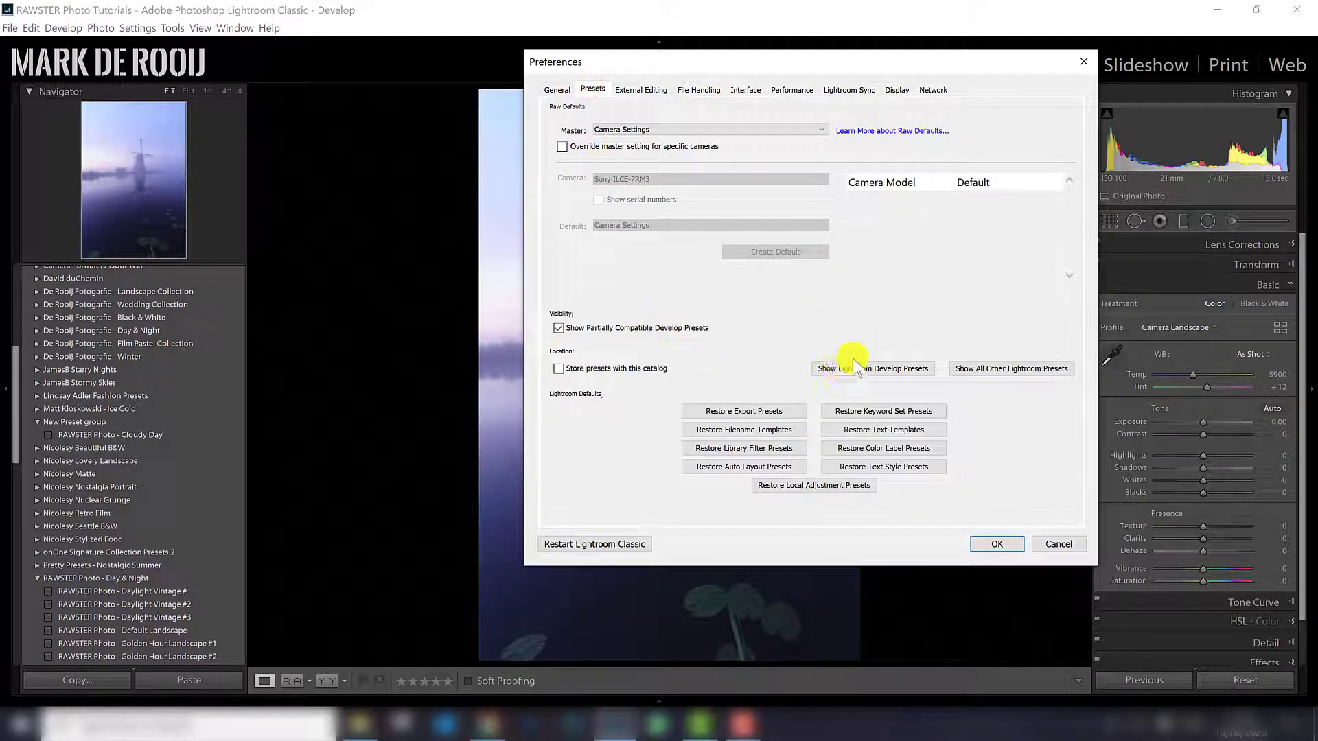
pyautogui.click(892, 370)
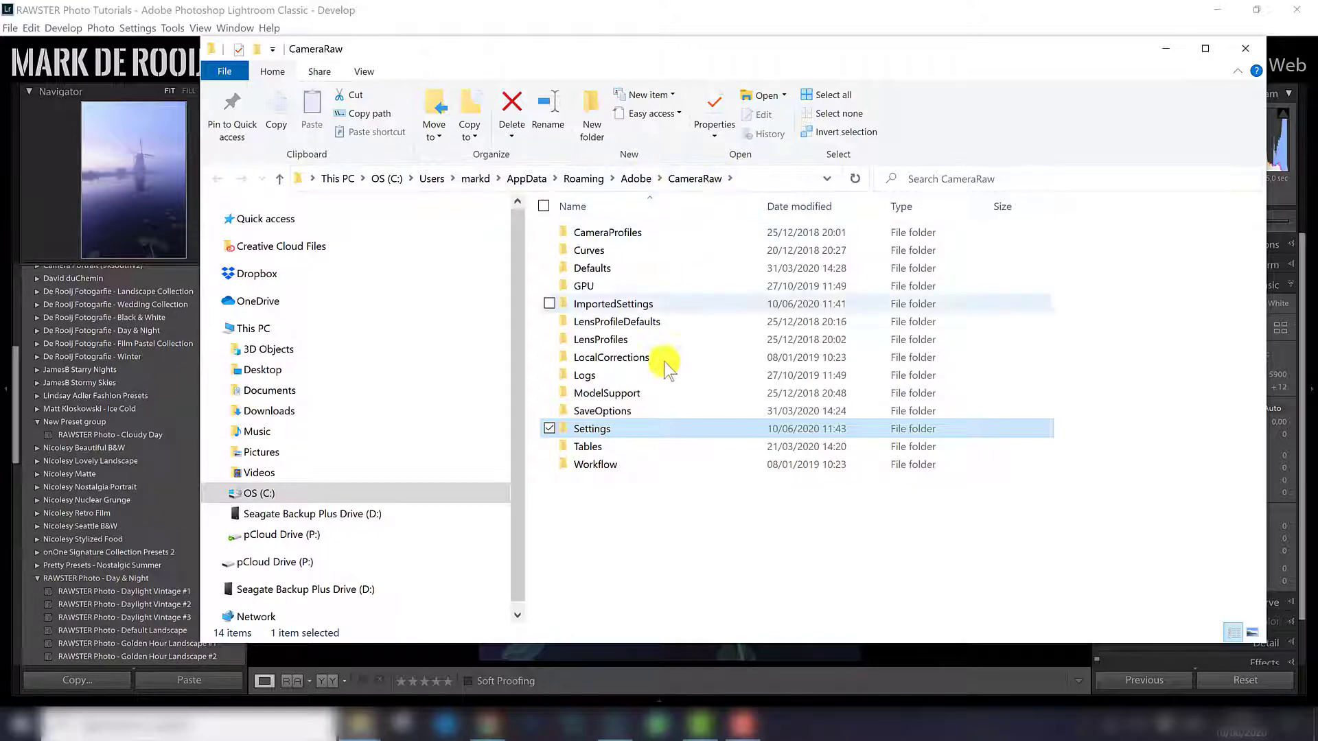
# - Open CameraRaw's Settings folder and browse its 63 preset group folders, including New Preset group
pyautogui.doubleClick(595, 431)
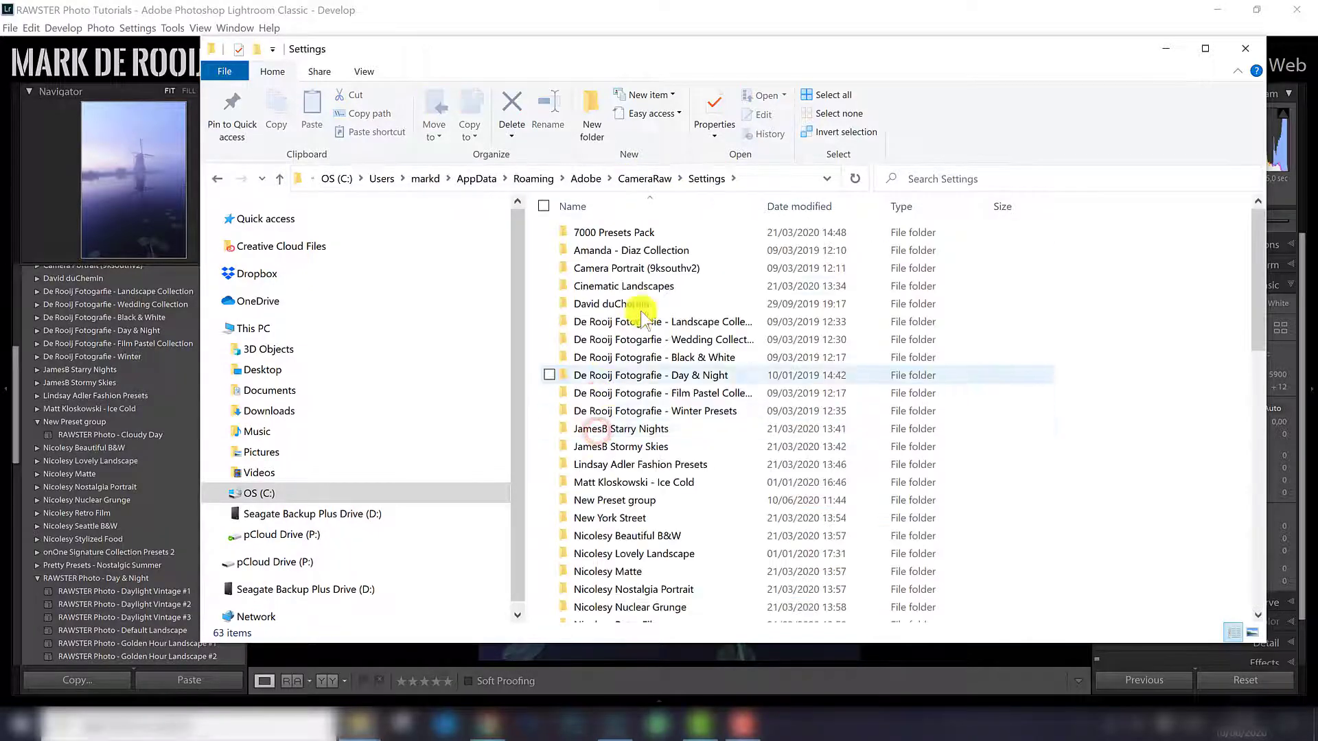
pyautogui.scroll(-4, 645, 257)
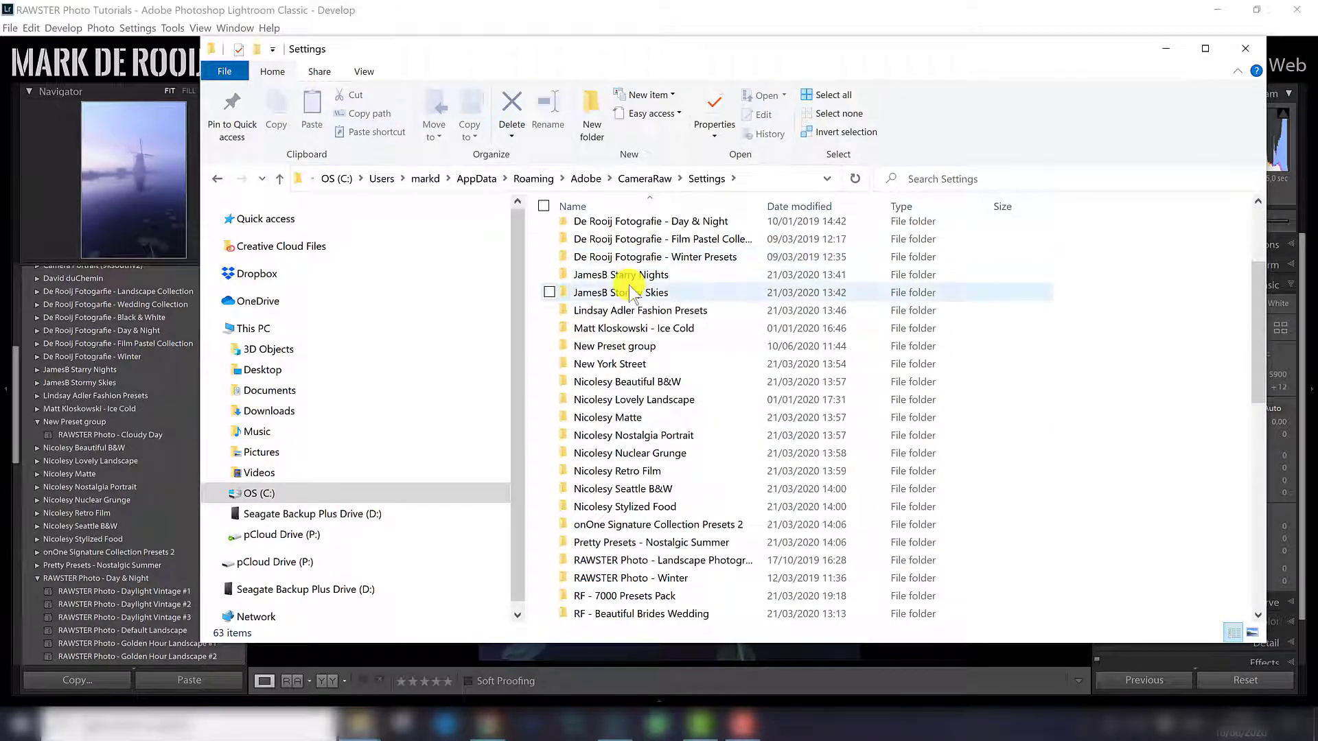
pyautogui.scroll(-6, 621, 292)
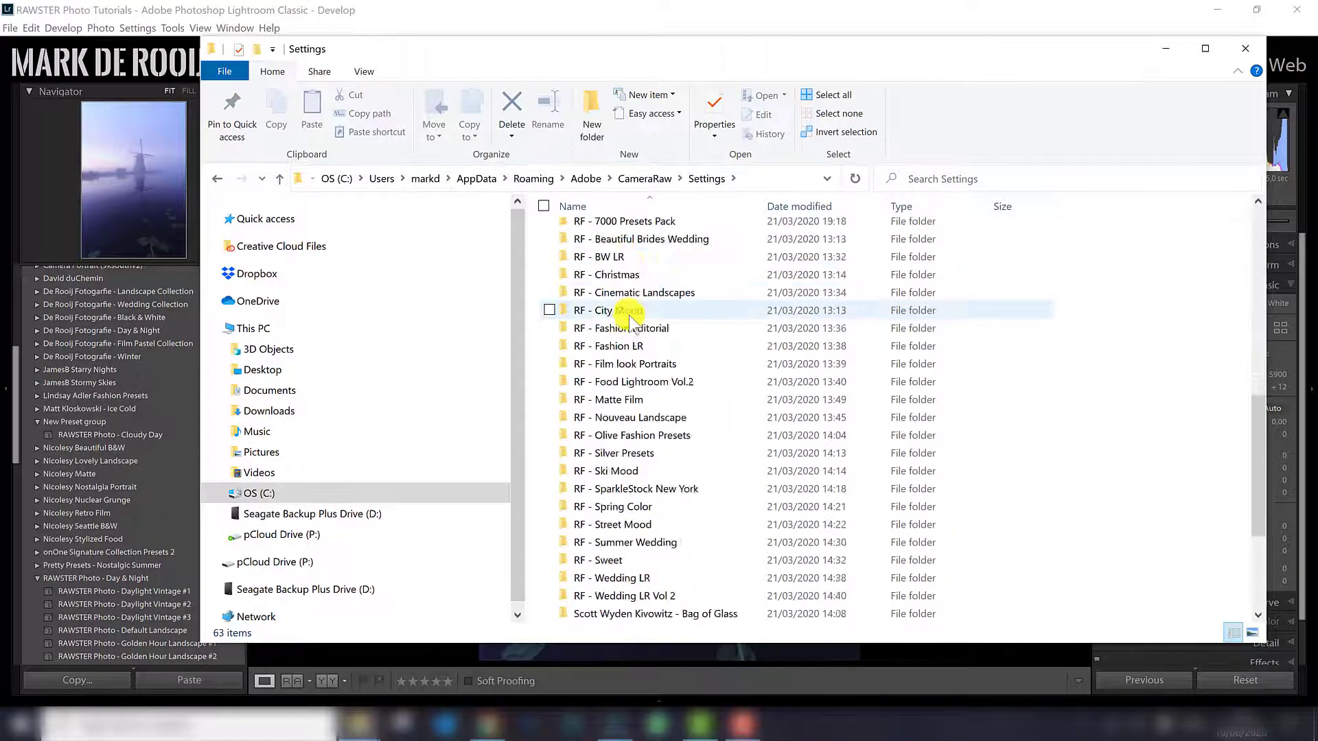
pyautogui.scroll(4, 652, 329)
pyautogui.scroll(2, 675, 384)
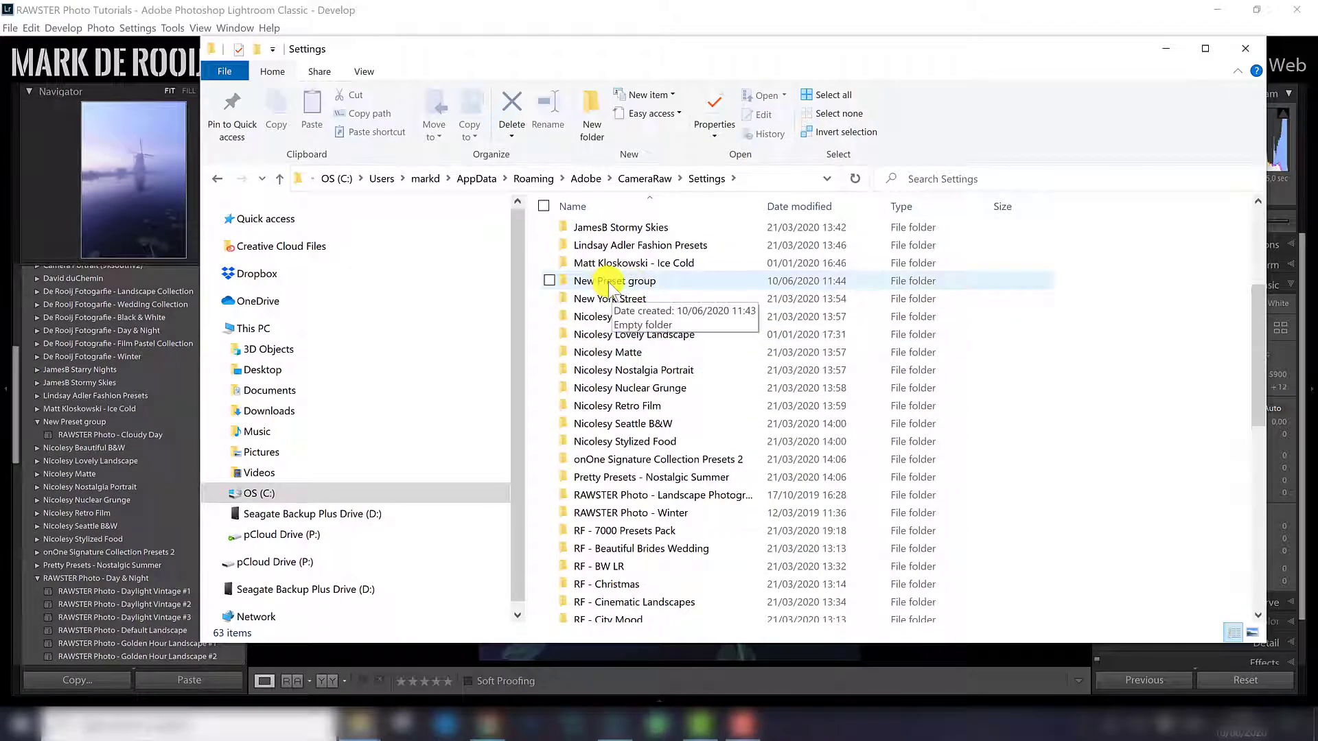
pyautogui.moveTo(683, 48); pyautogui.dragTo(603, 48)
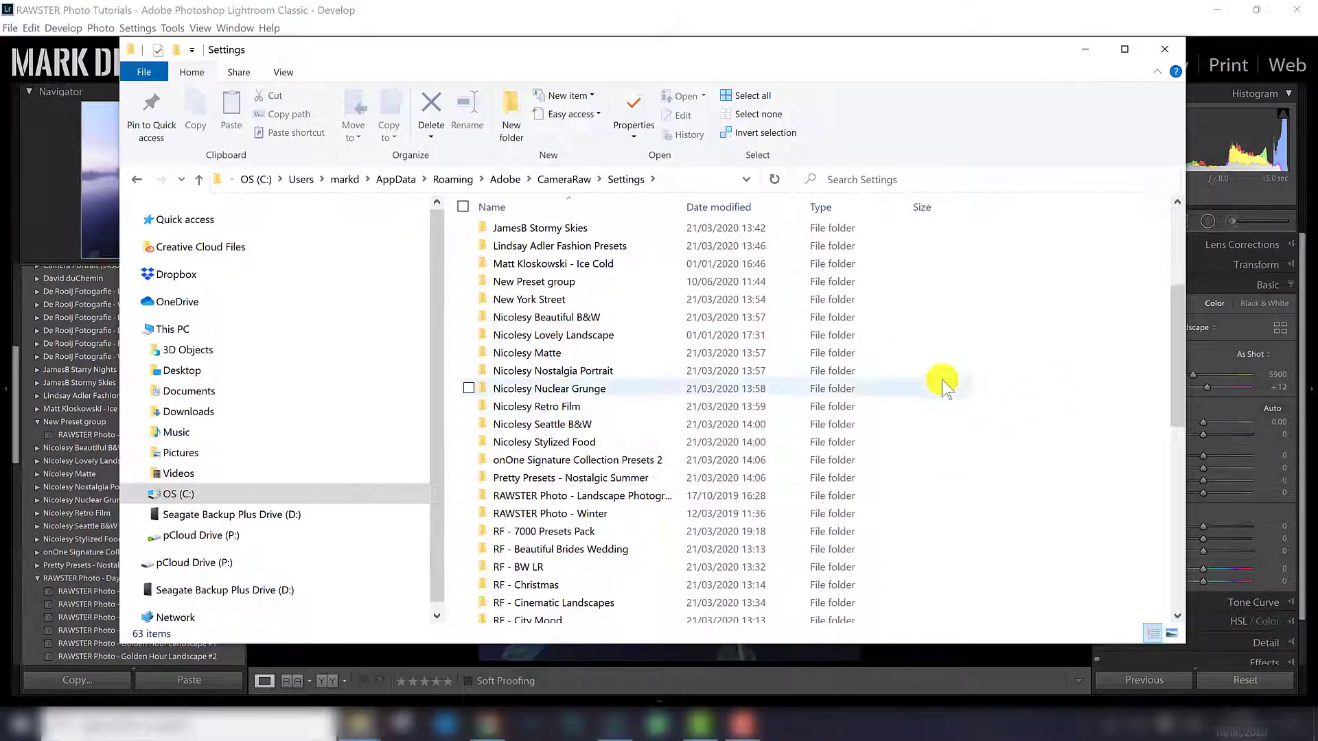
# - Create and open an empty 'New test folder' inside Settings, then switch back to Lightroom
pyautogui.rightClick(1003, 345)
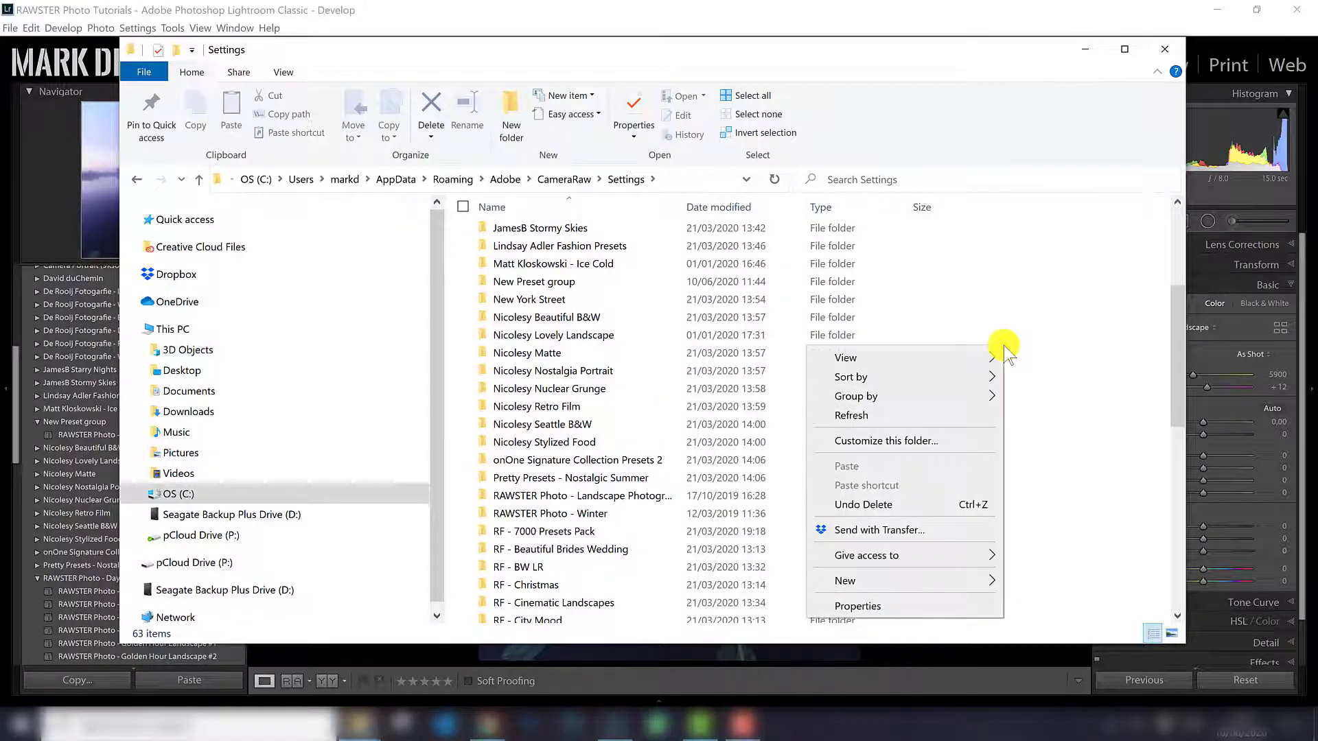
pyautogui.moveTo(961, 579)
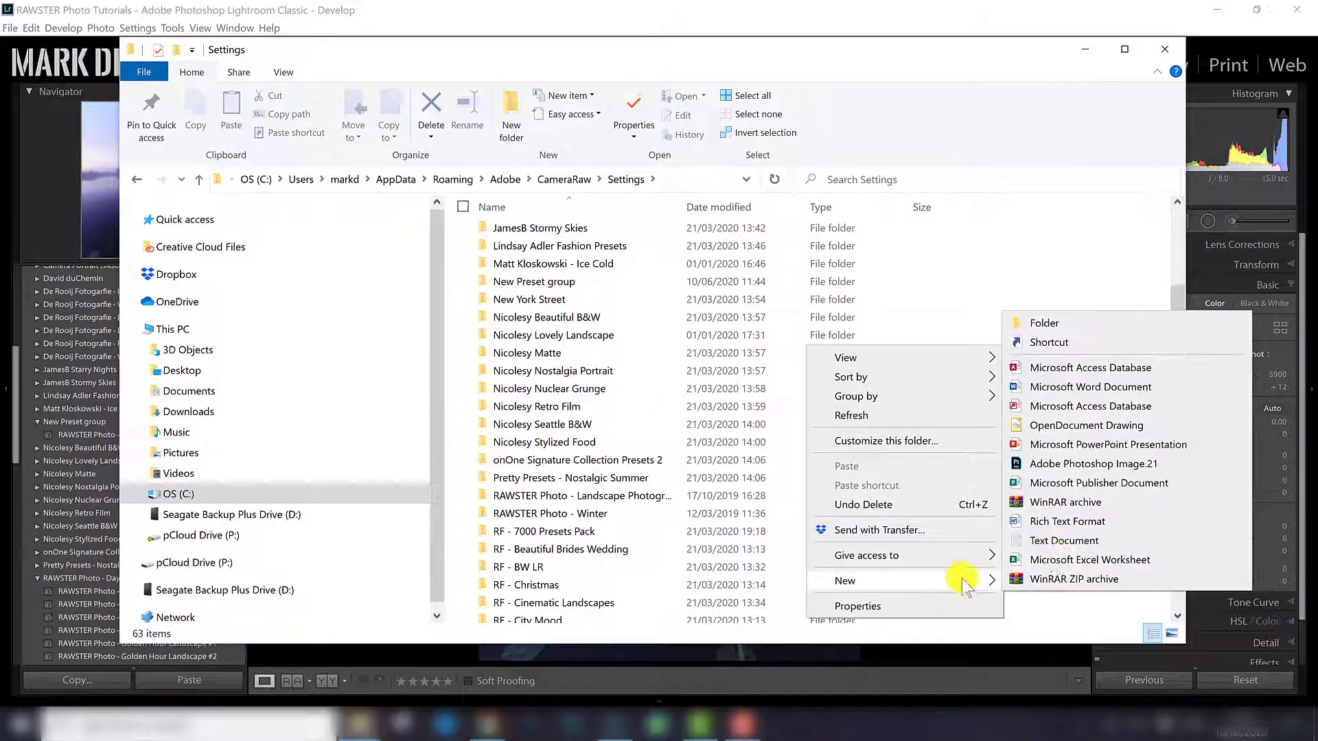
pyautogui.click(1059, 325)
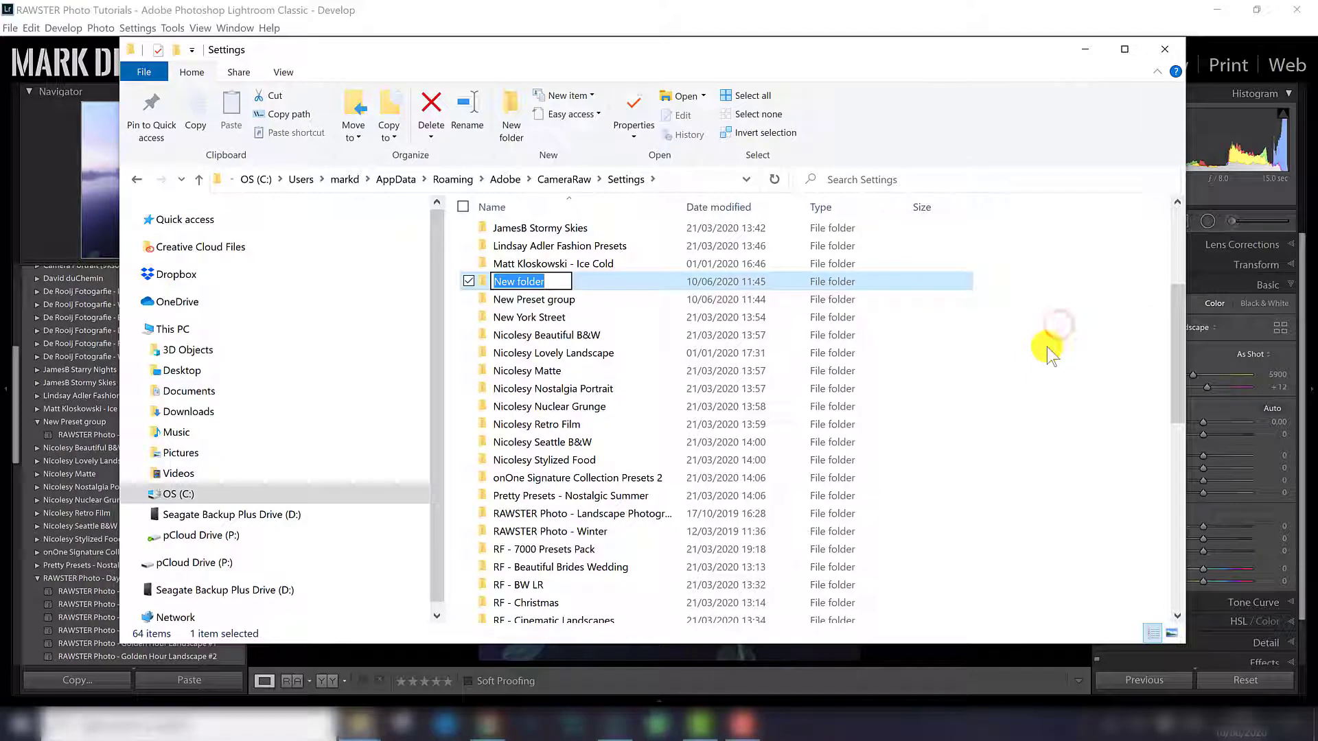
pyautogui.write('Test')
pyautogui.press('BackSpace')
pyautogui.press('BackSpace')
pyautogui.press('BackSpace')
pyautogui.press('BackSpace')
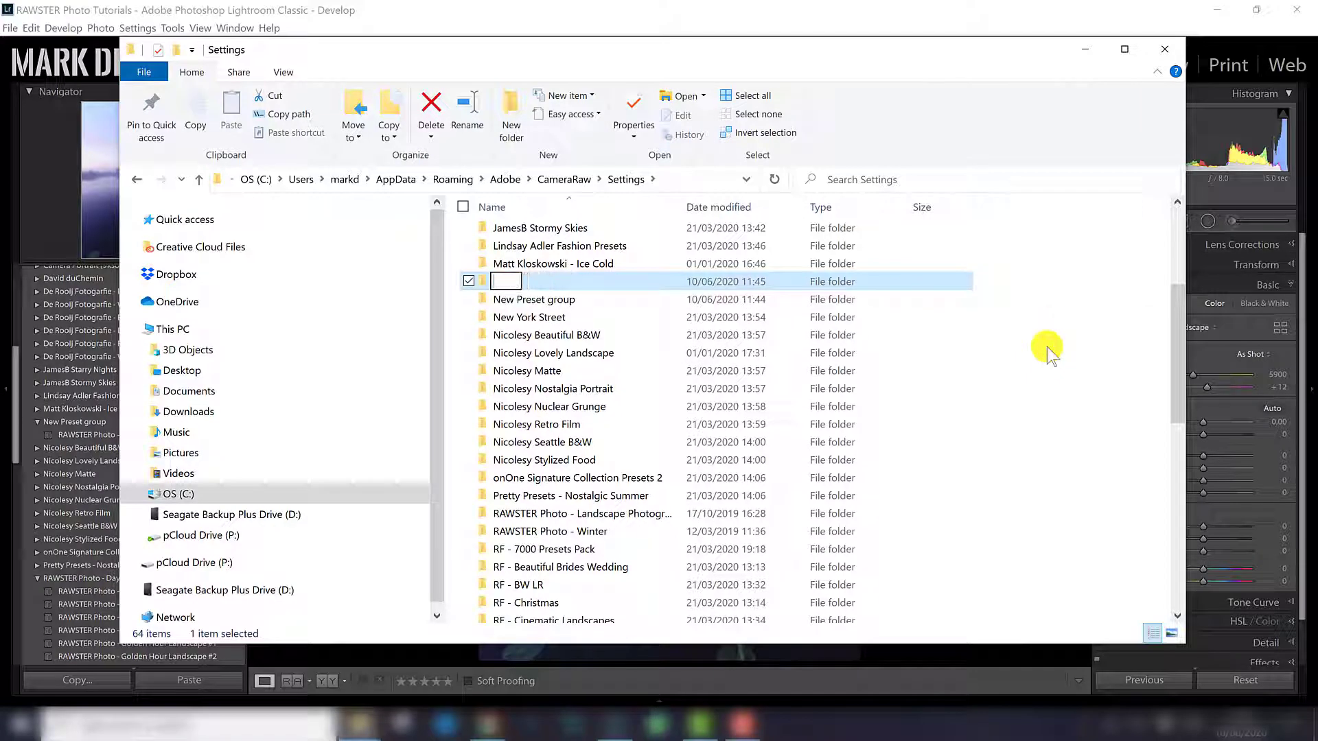
pyautogui.write('New test folder')
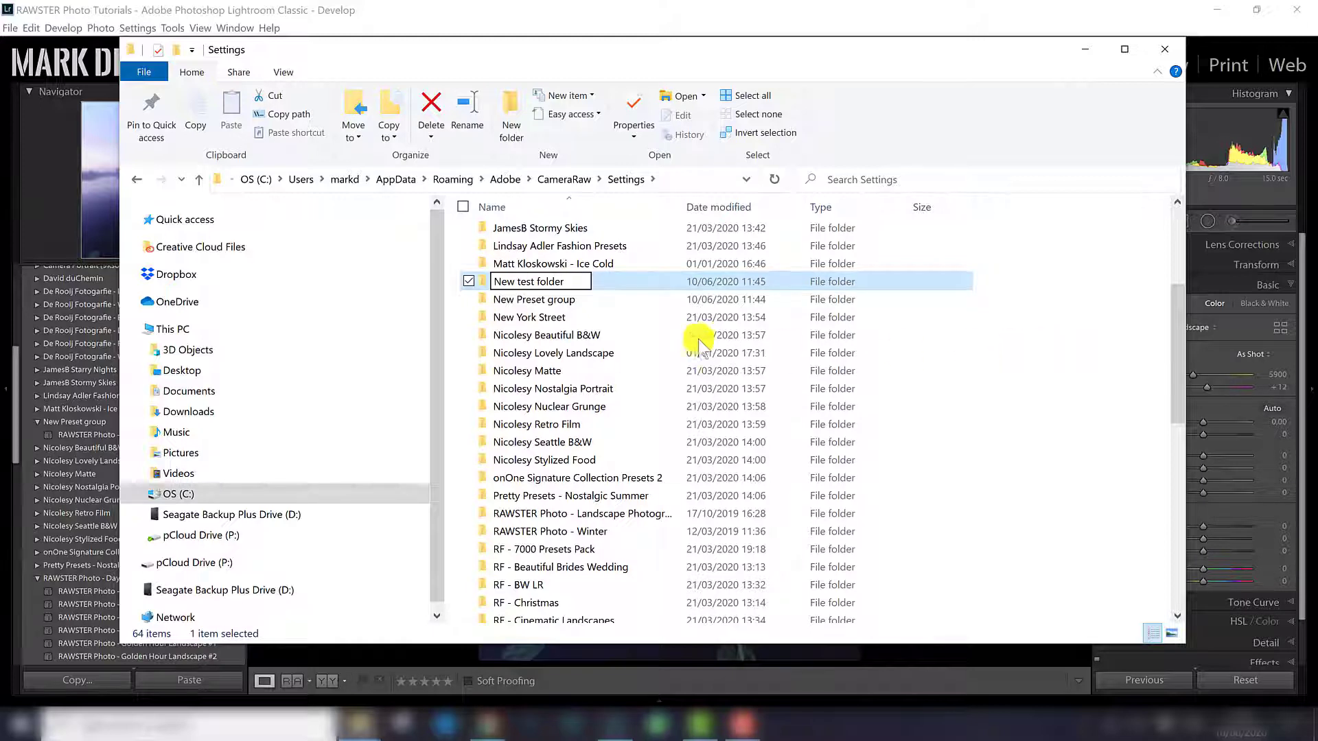
pyautogui.click(597, 299)
pyautogui.doubleClick(547, 300)
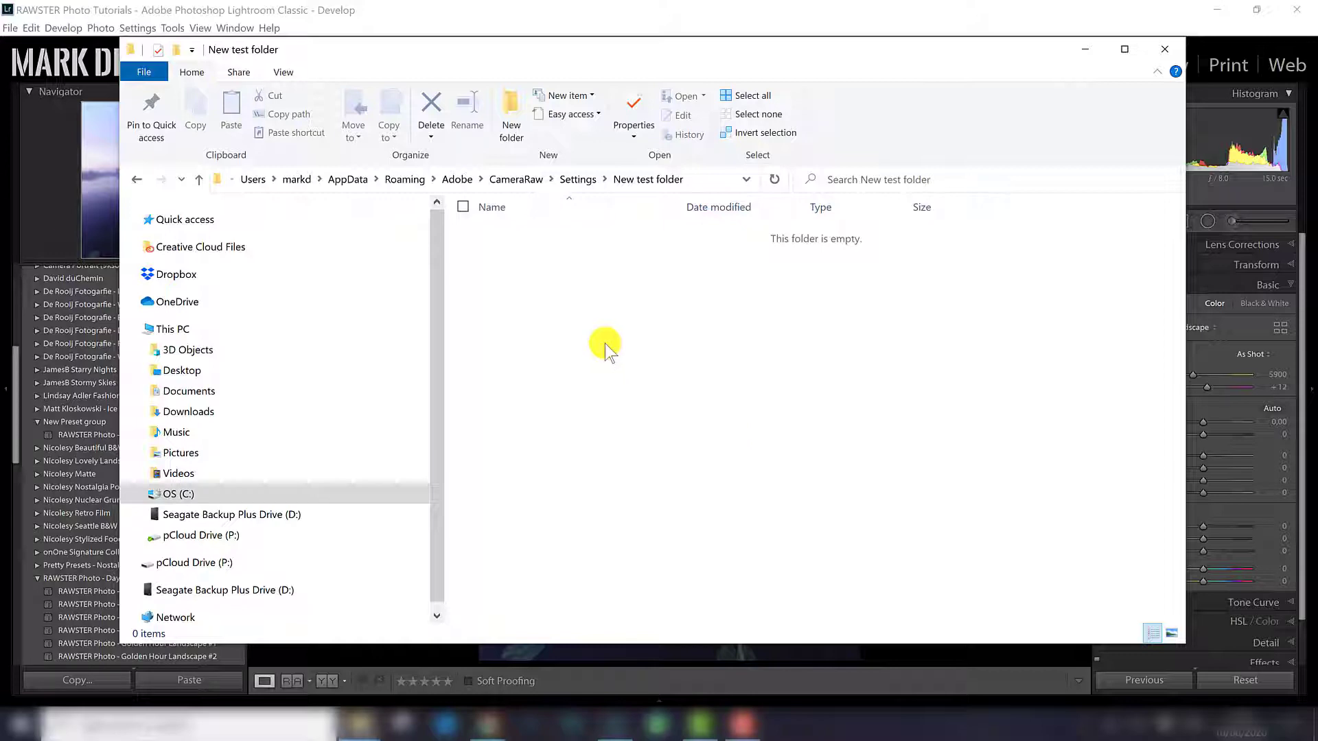
pyautogui.click(559, 9)
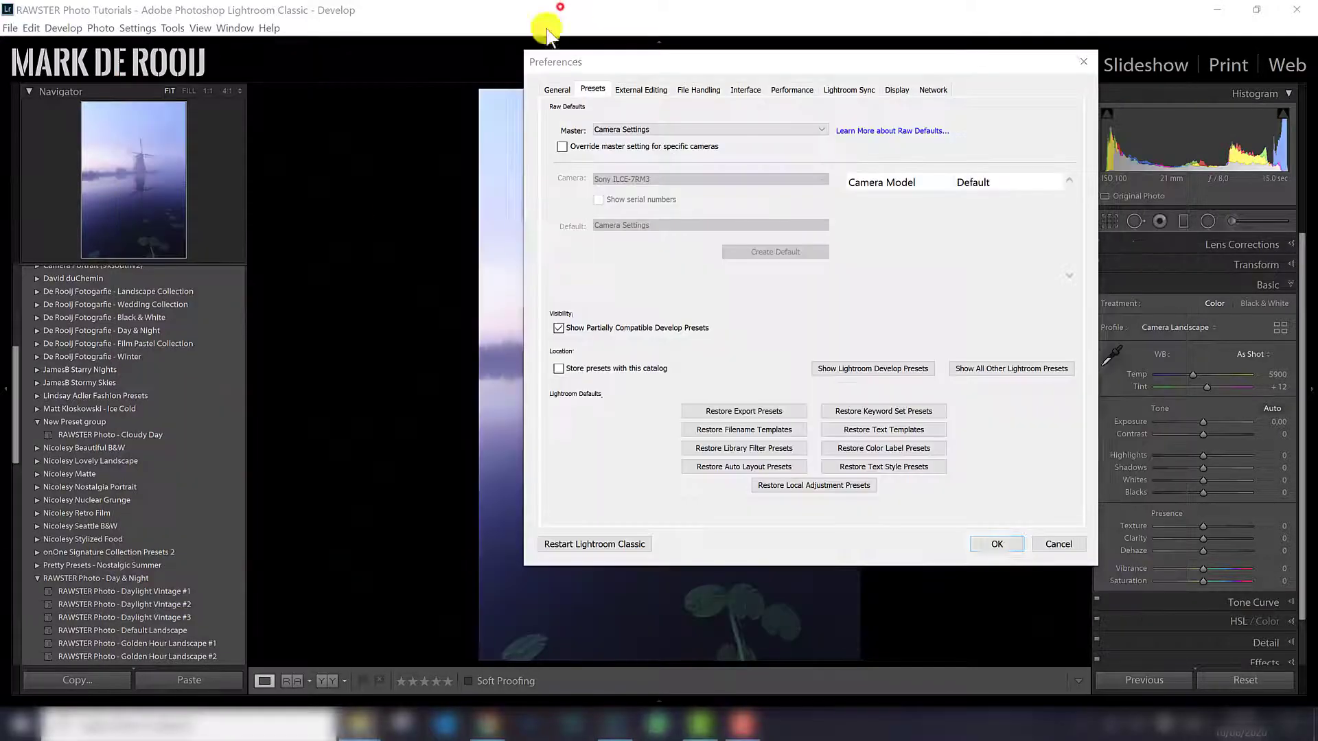
# - Cancel Preferences, apply the RAWSTER Photo - Cloudy Day preset, and show the Presets + menu
pyautogui.click(1041, 541)
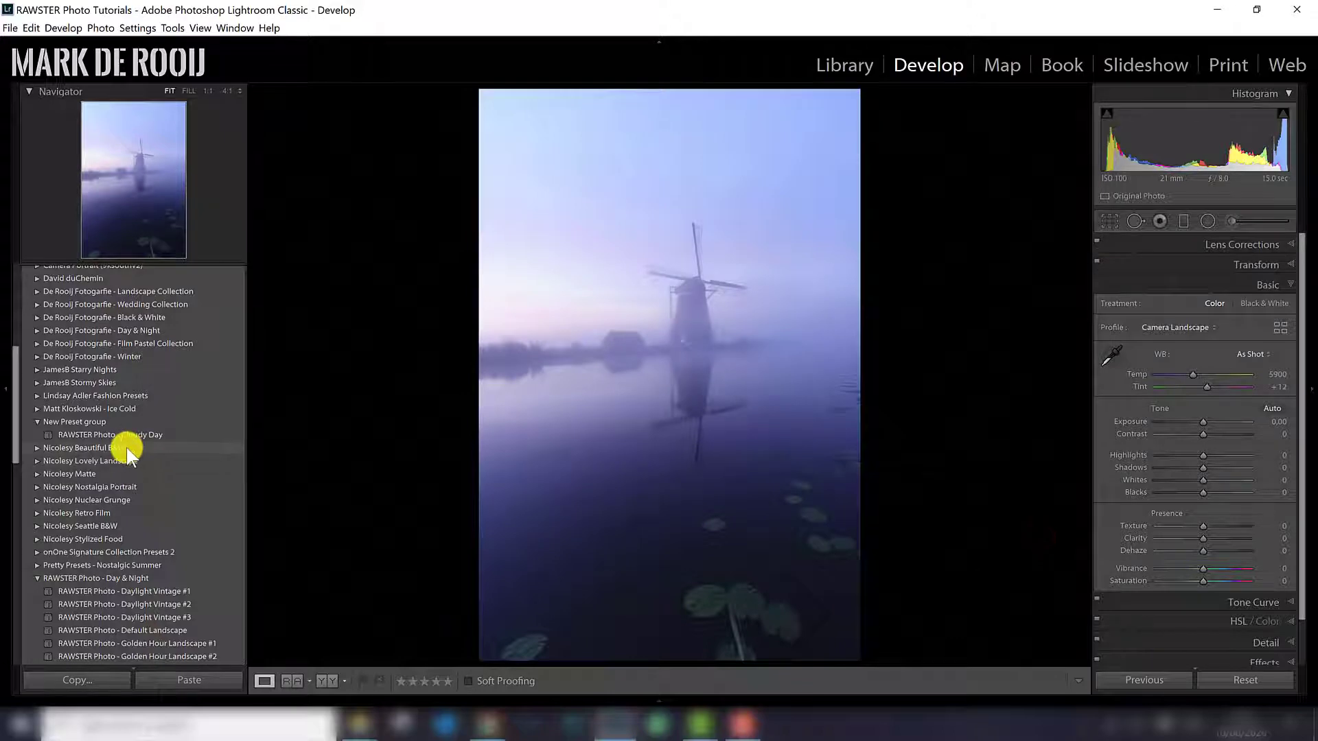
pyautogui.click(100, 434)
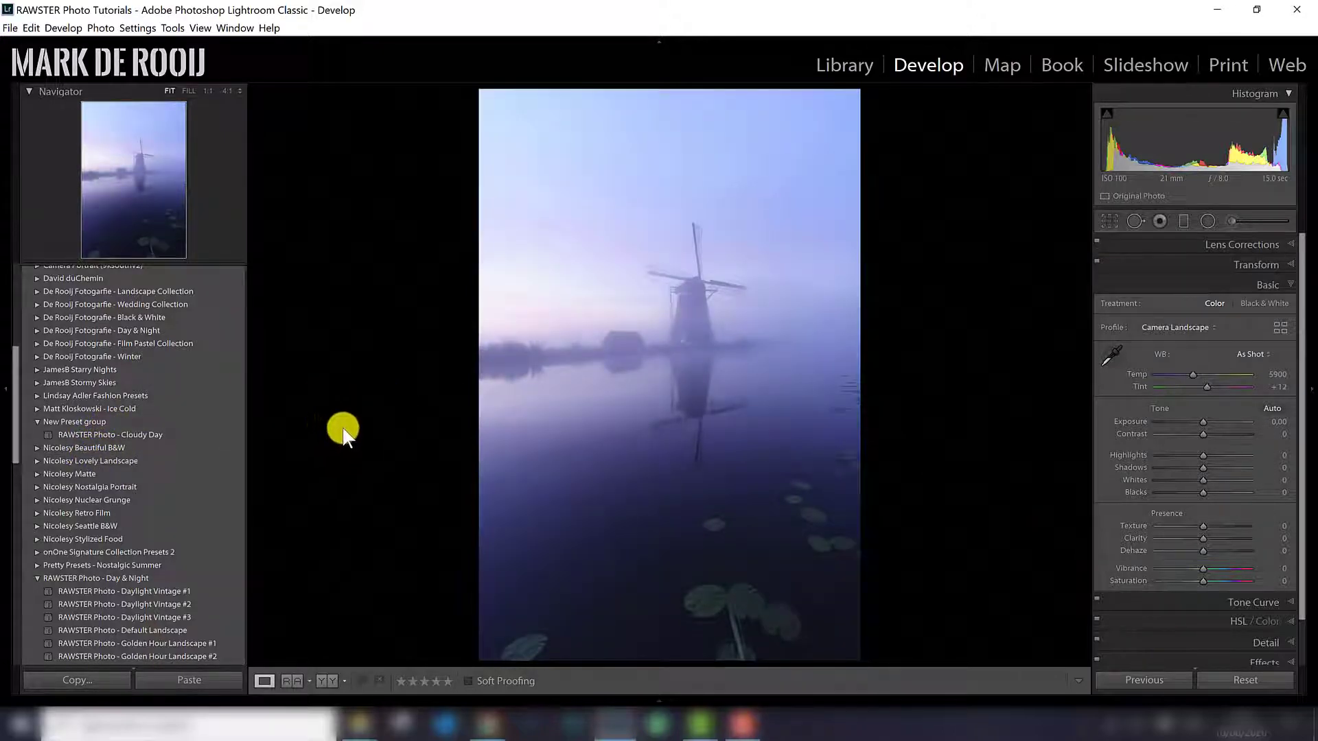
pyautogui.click(204, 431)
pyautogui.click(171, 432)
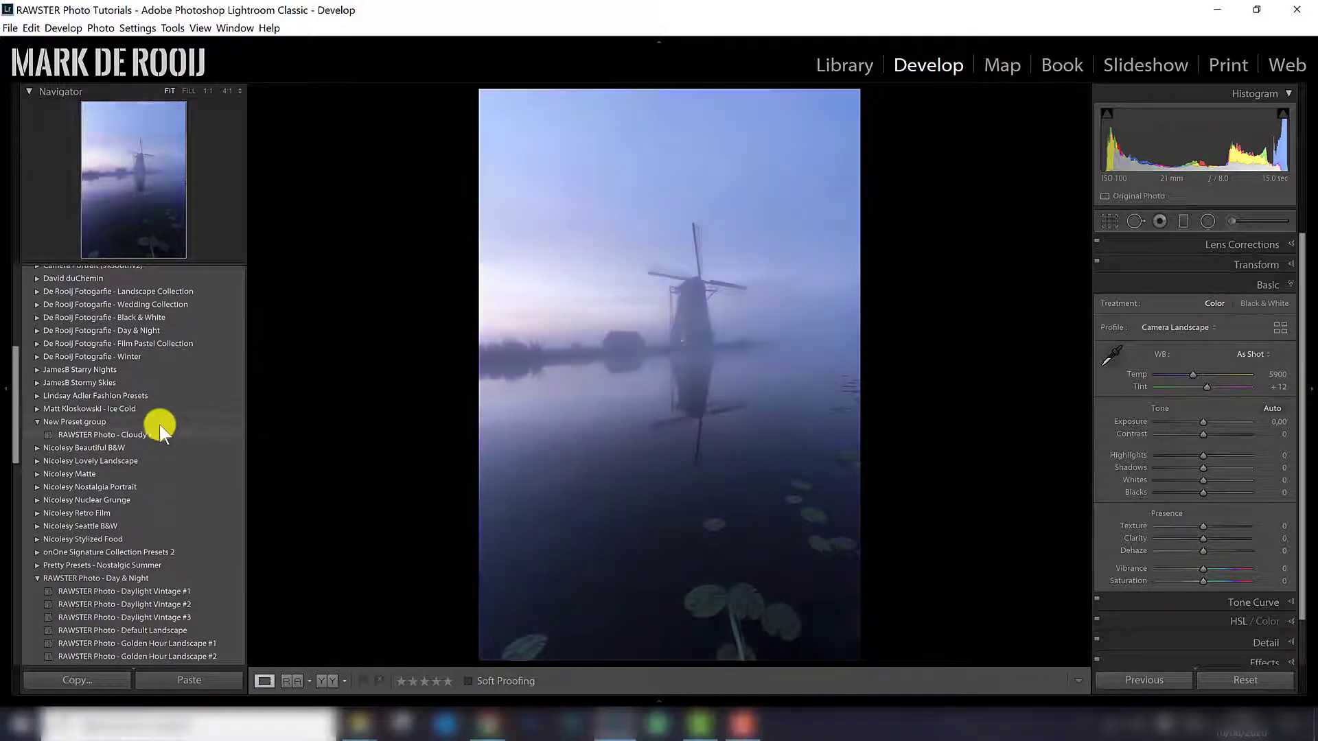
pyautogui.scroll(5, 153, 428)
pyautogui.click(239, 273)
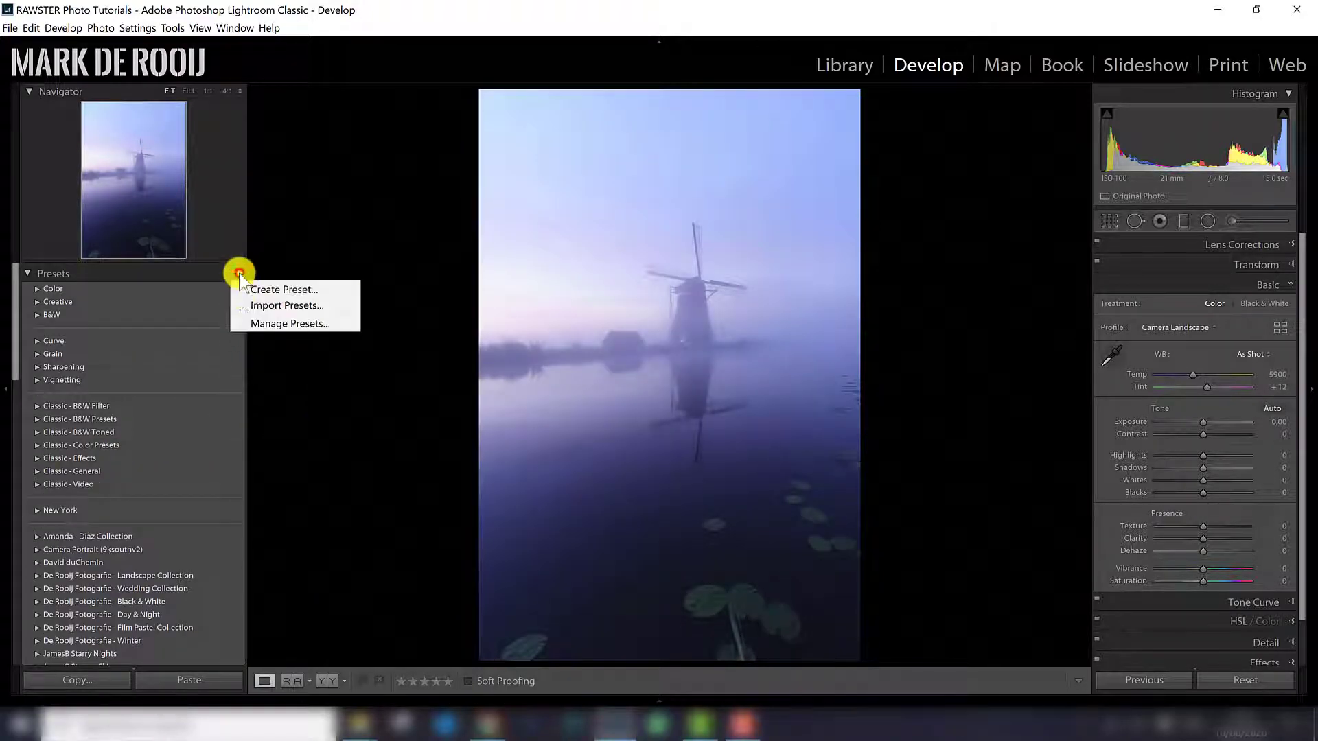
pyautogui.click(406, 303)
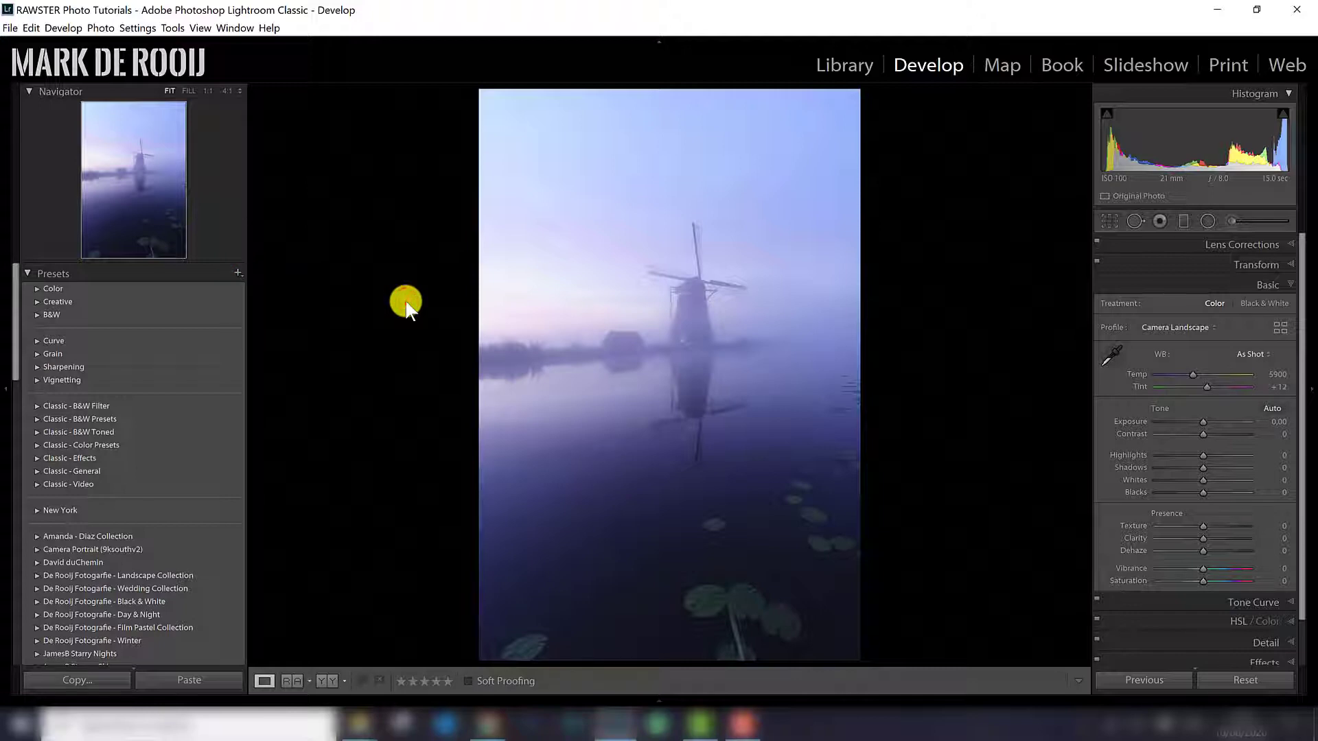